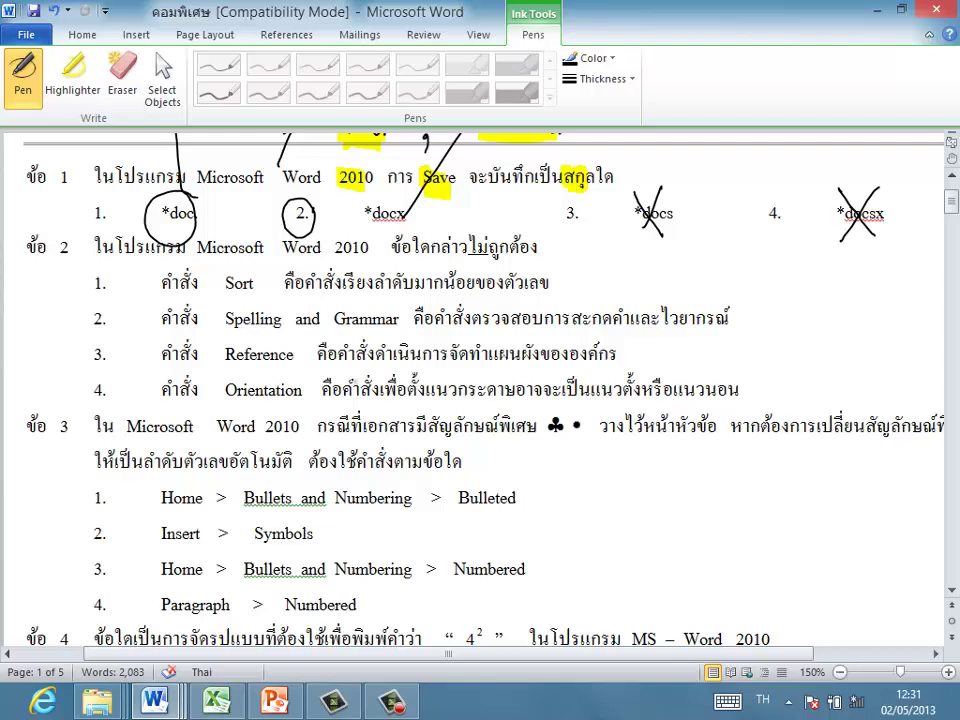
Erase the pen marks and highlighting on question 1, together with an ink underline drawn beneath the question 2 label.
drag(34, 264, 73, 262)
click(122, 78)
drag(183, 212, 155, 235)
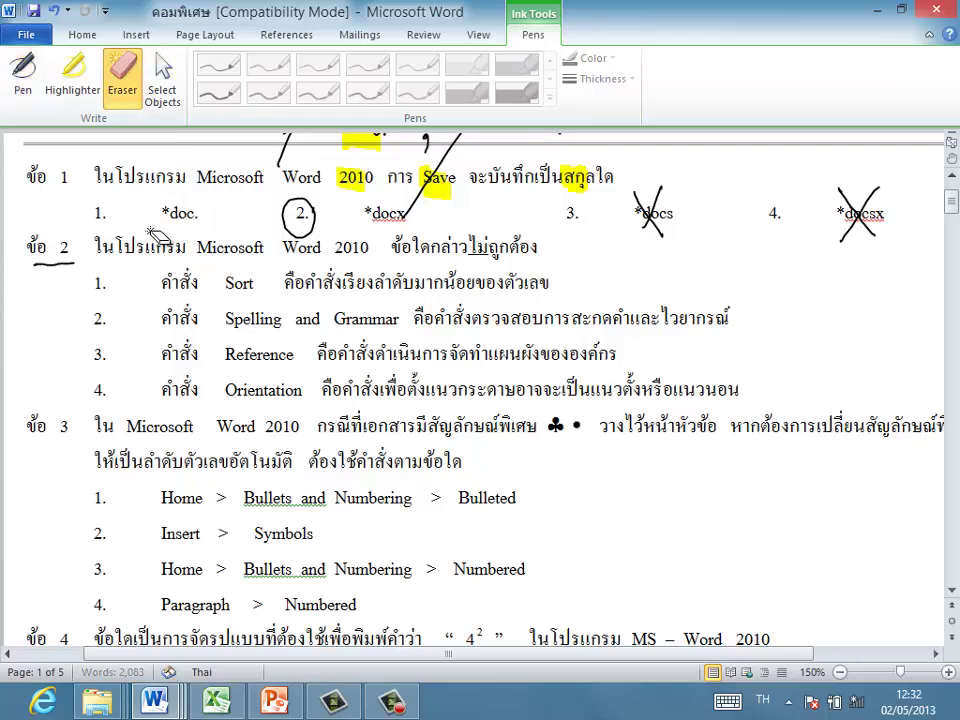
mouse_move(290, 190)
mouse_down()
mouse_move(289, 199)
mouse_move(379, 206)
mouse_move(437, 168)
mouse_up()
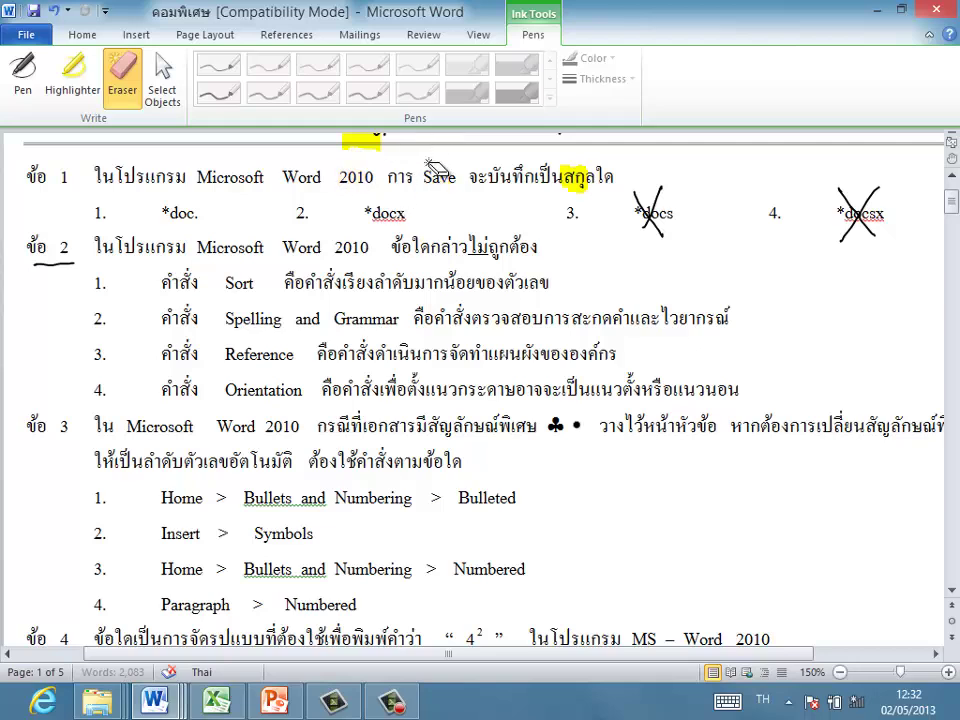
drag(575, 178, 699, 246)
drag(845, 200, 893, 200)
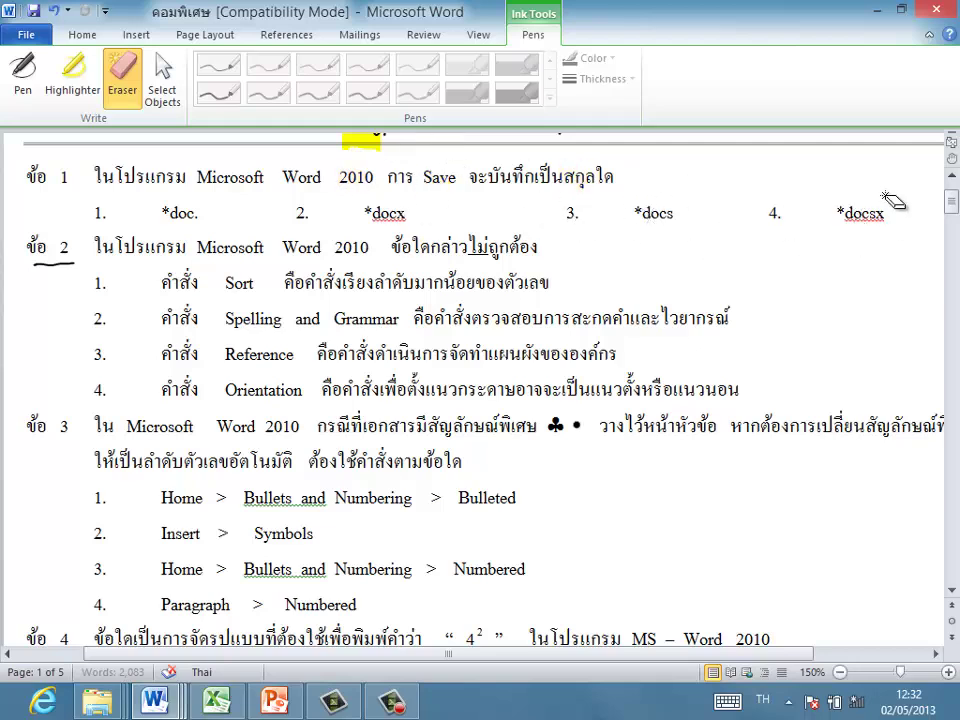
drag(80, 215, 38, 262)
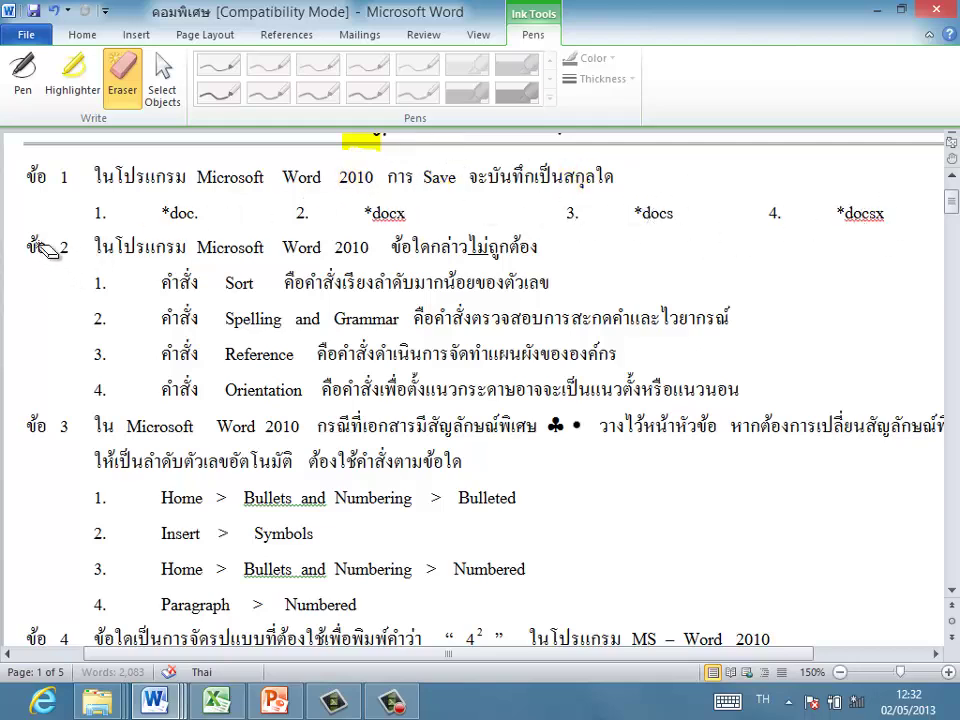
Highlight the word Sort and its Thai description in choice 1 of question 2 in yellow.
click(72, 72)
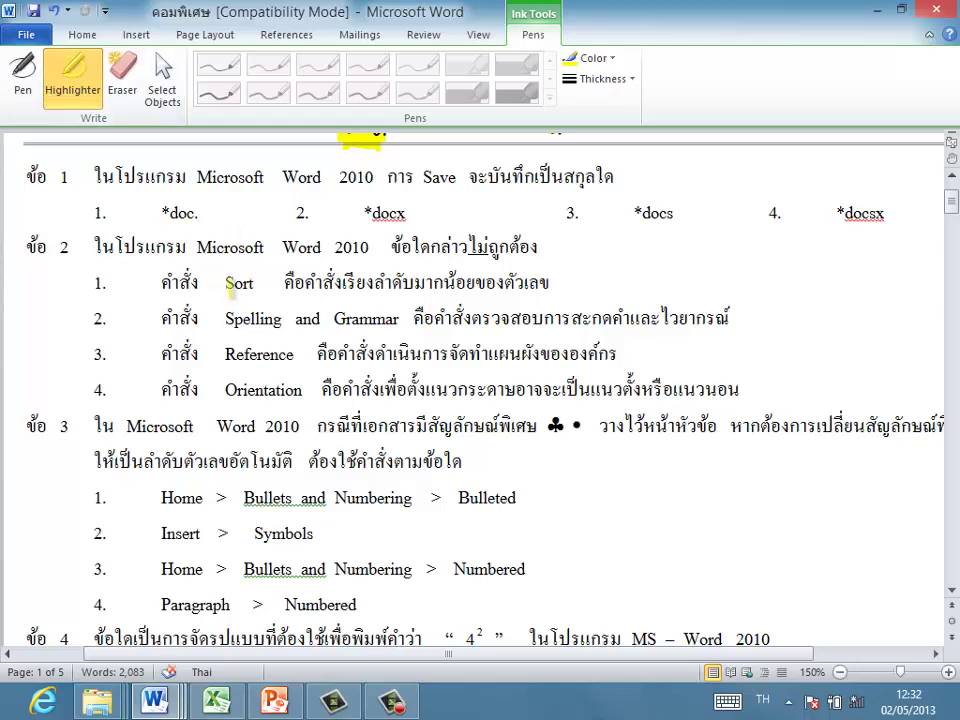
drag(226, 285, 545, 288)
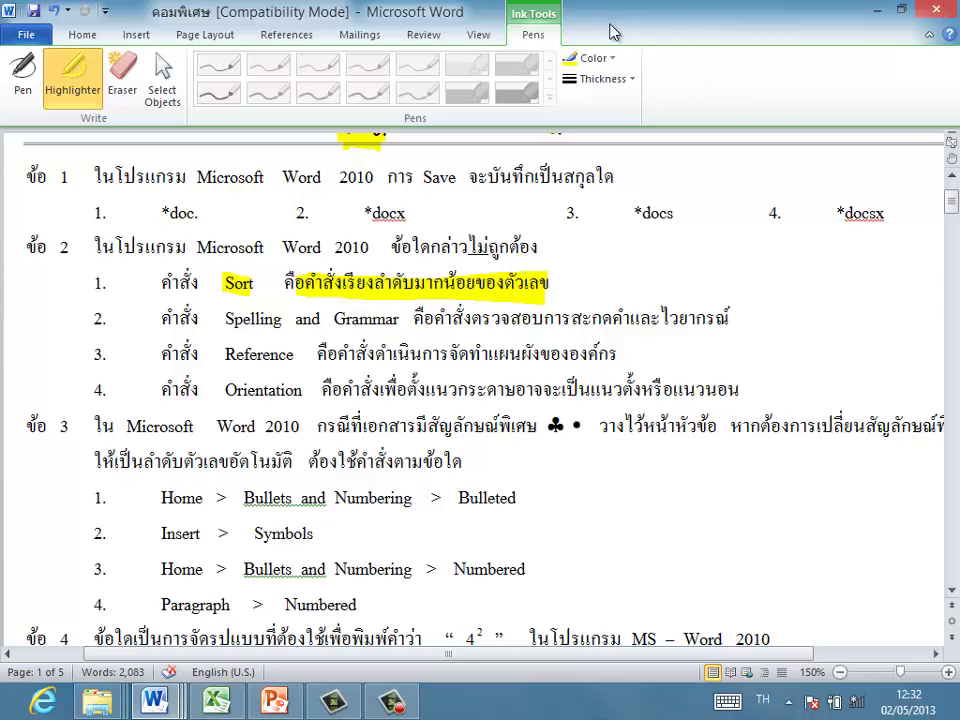
Switch to the document "ตาราง word ใช้เรียนคอม" and view its title and the whole country table.
mouse_move(155, 700)
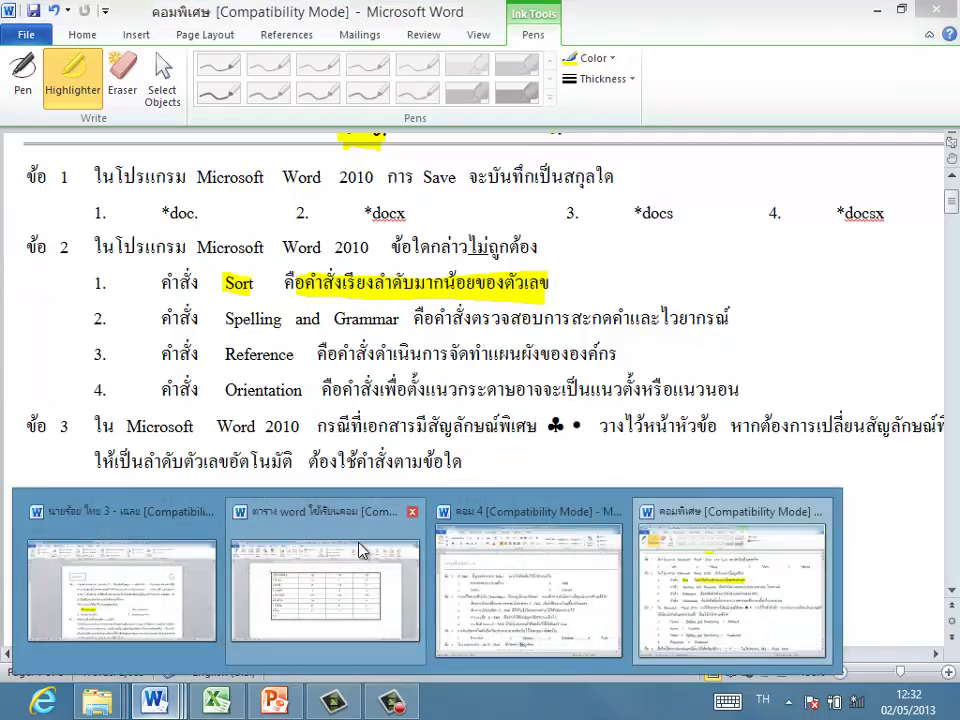
click(347, 592)
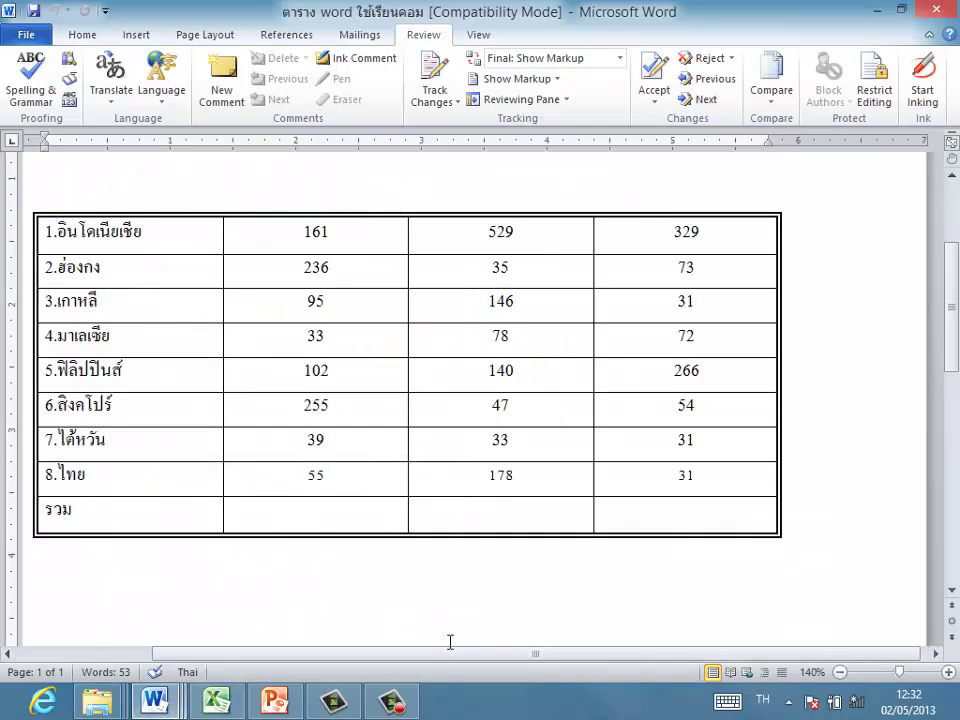
scroll(450, 641, up, 3)
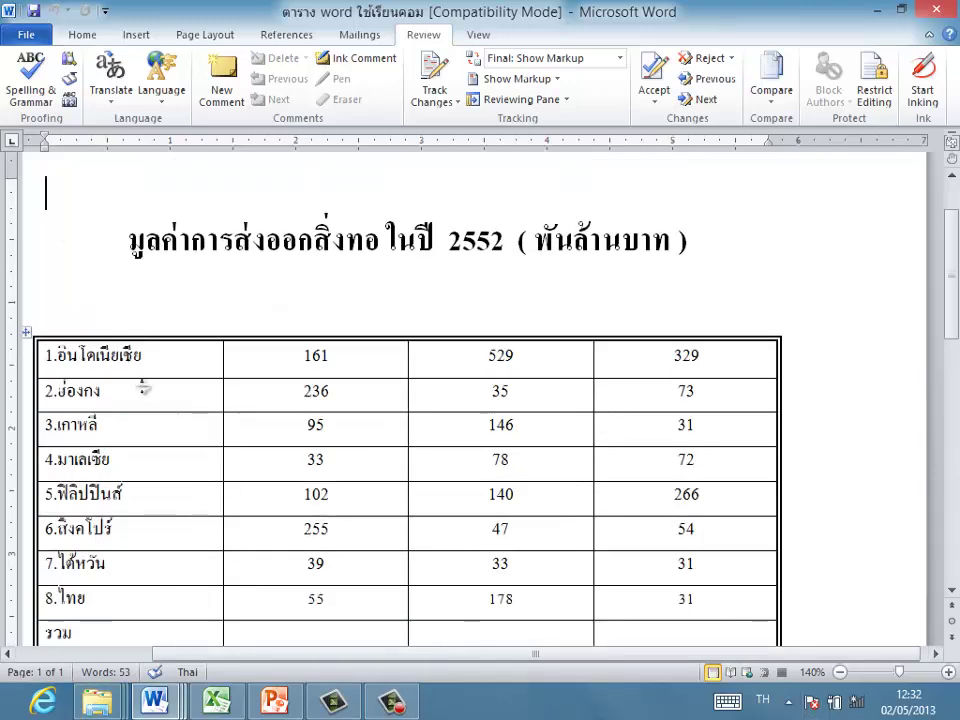
scroll(244, 364, down, 1)
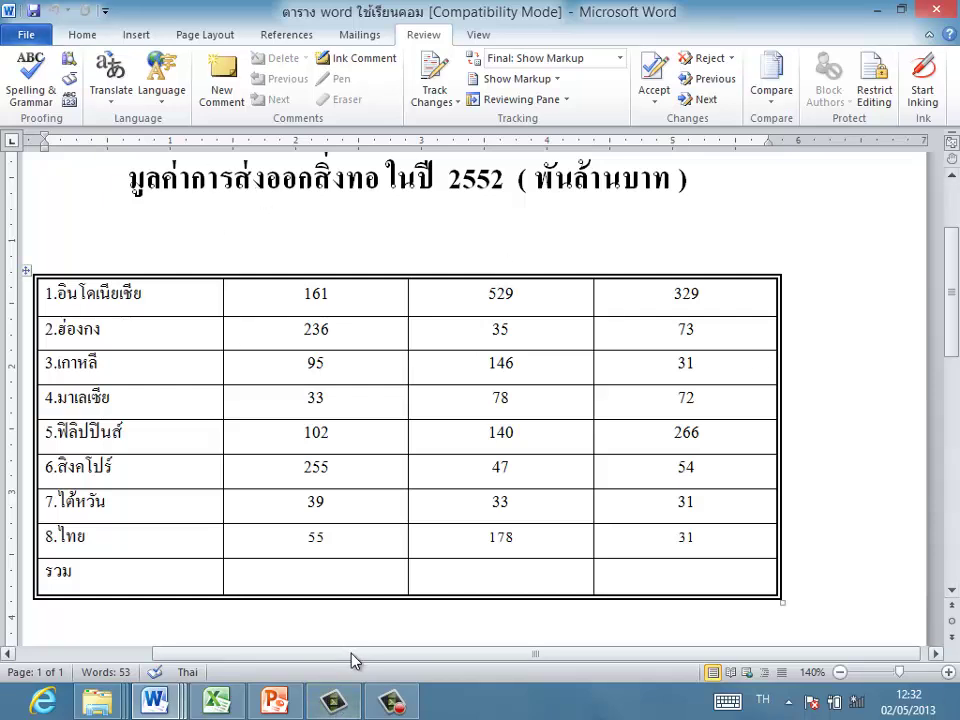
drag(351, 660, 300, 668)
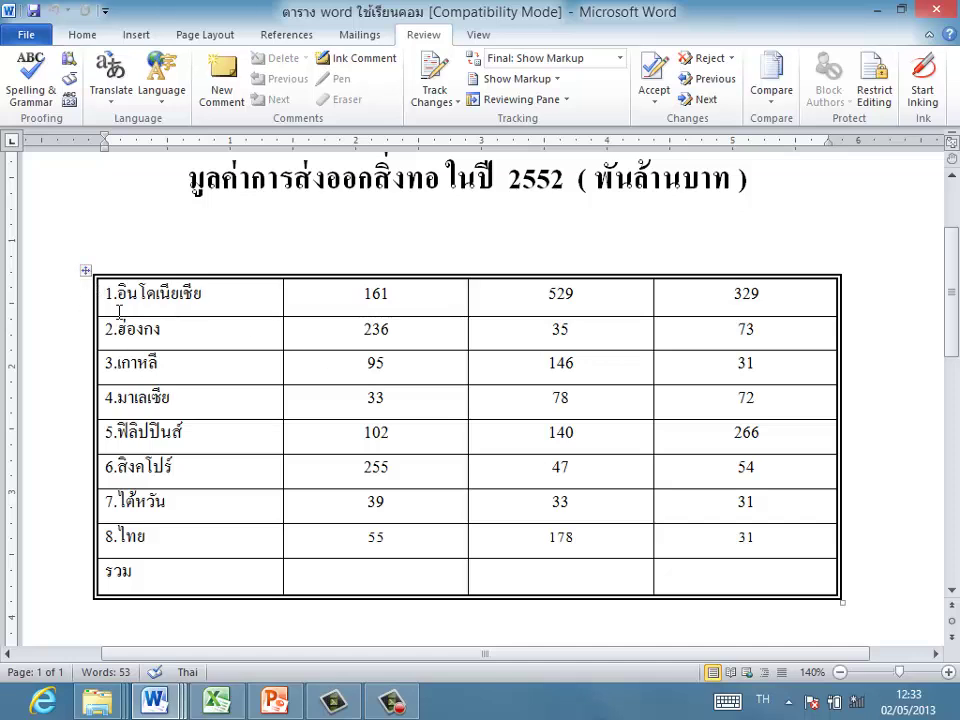
Select the entire country table with the page enlarged to 220%.
mouse_move(913, 697)
ctrl+scroll(552, 519, up, 8)
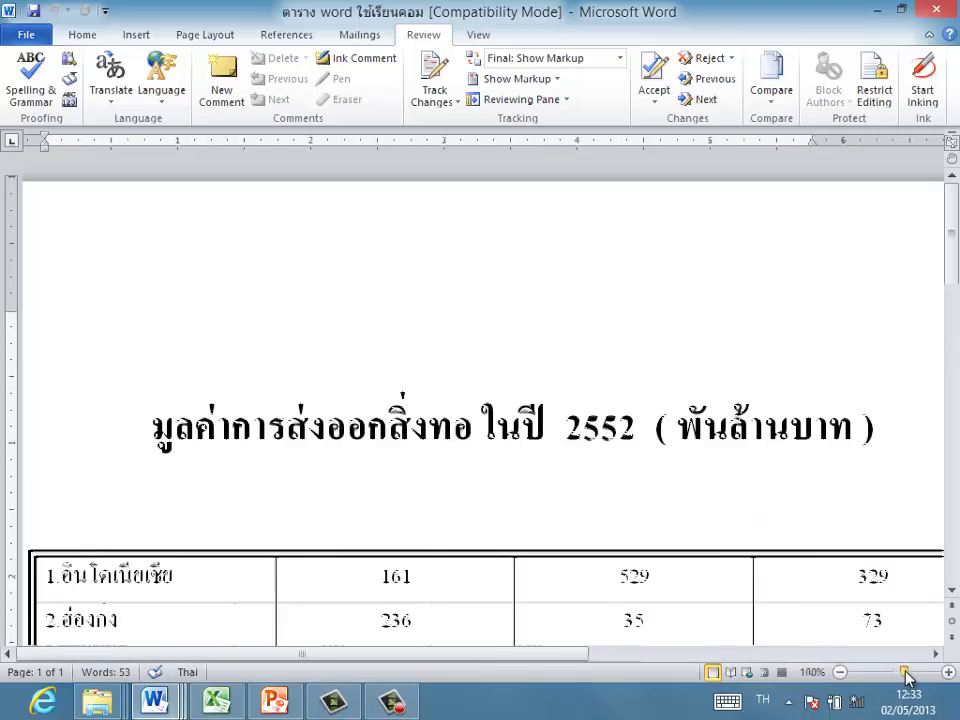
scroll(552, 519, down, 5)
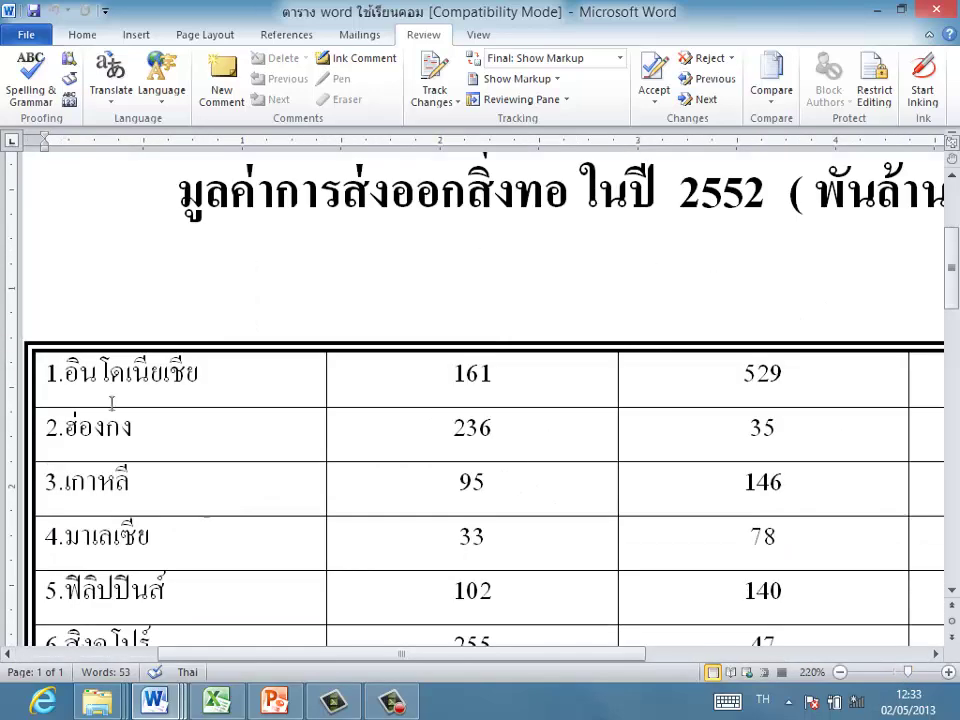
drag(398, 658, 317, 656)
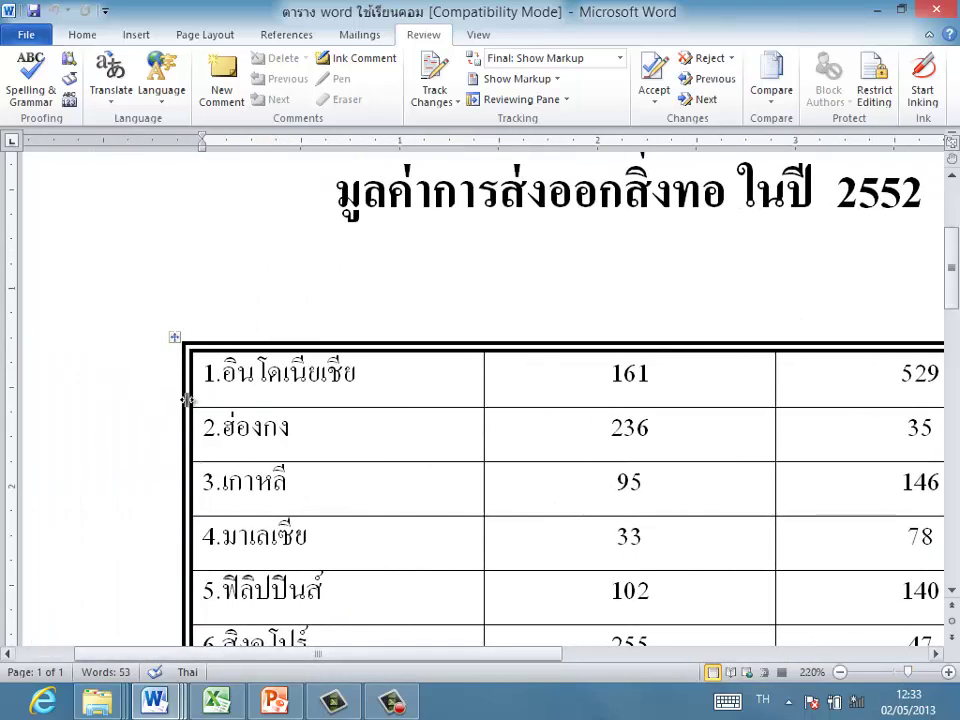
click(175, 340)
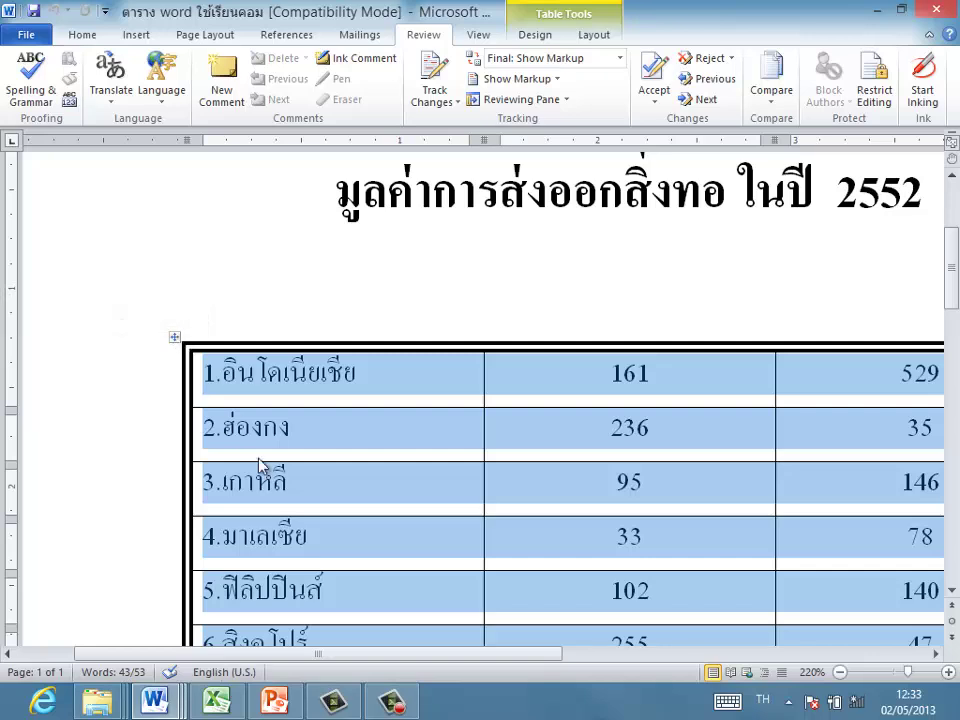
Set the page zoom to 100% and clear the table selection.
drag(354, 656, 433, 626)
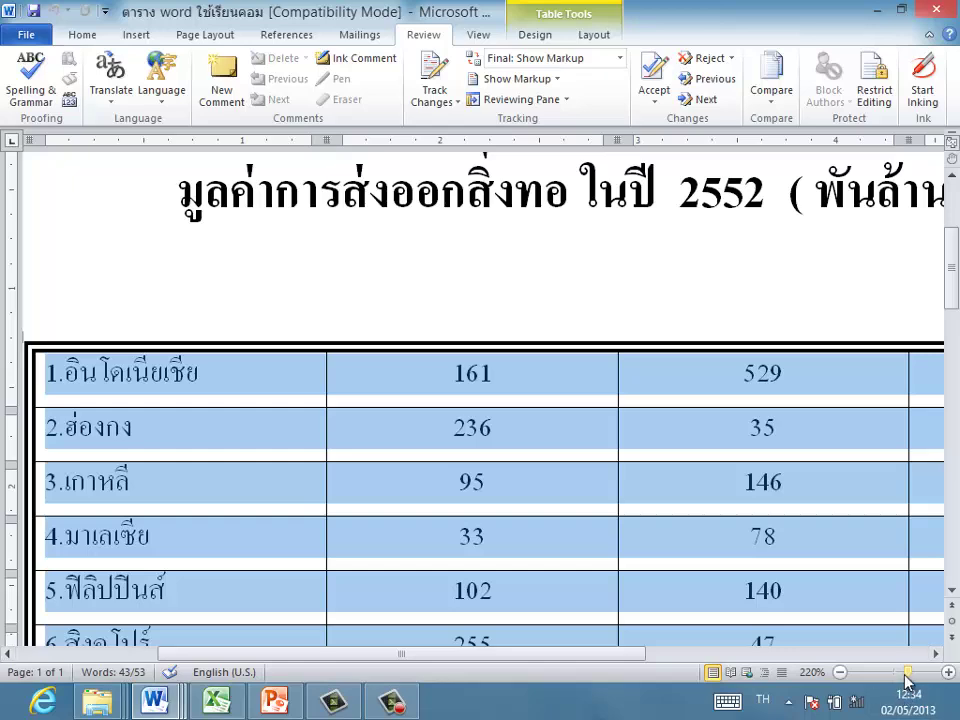
drag(910, 678, 900, 676)
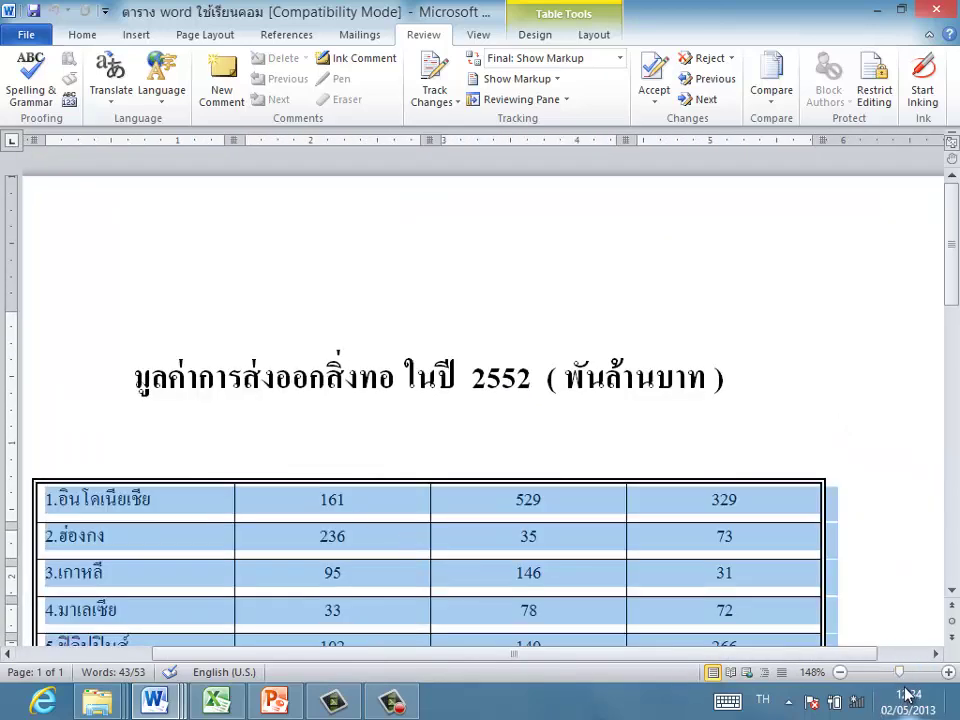
drag(900, 676, 895, 676)
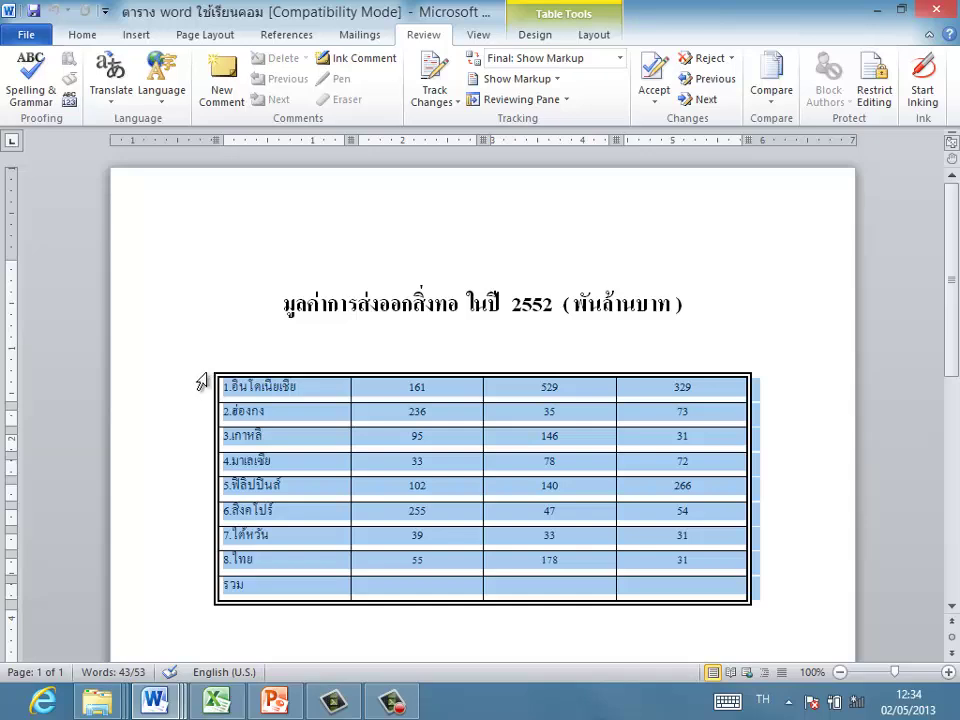
click(238, 360)
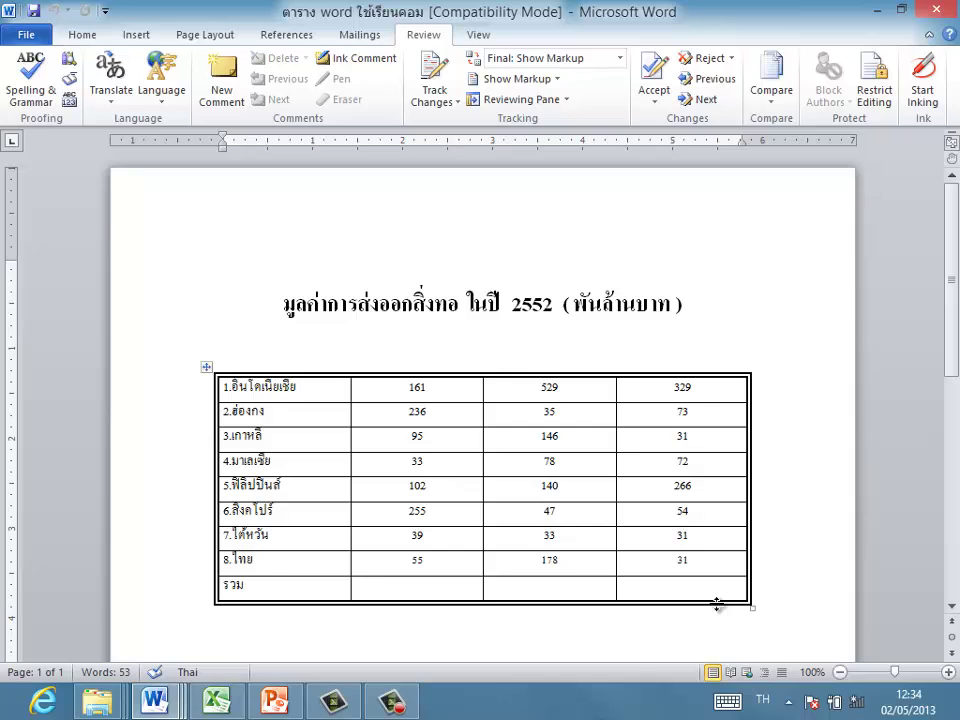
Resize the whole table proportionally from its lower-right corner, widening it to about 6.7 inches.
drag(754, 607, 793, 628)
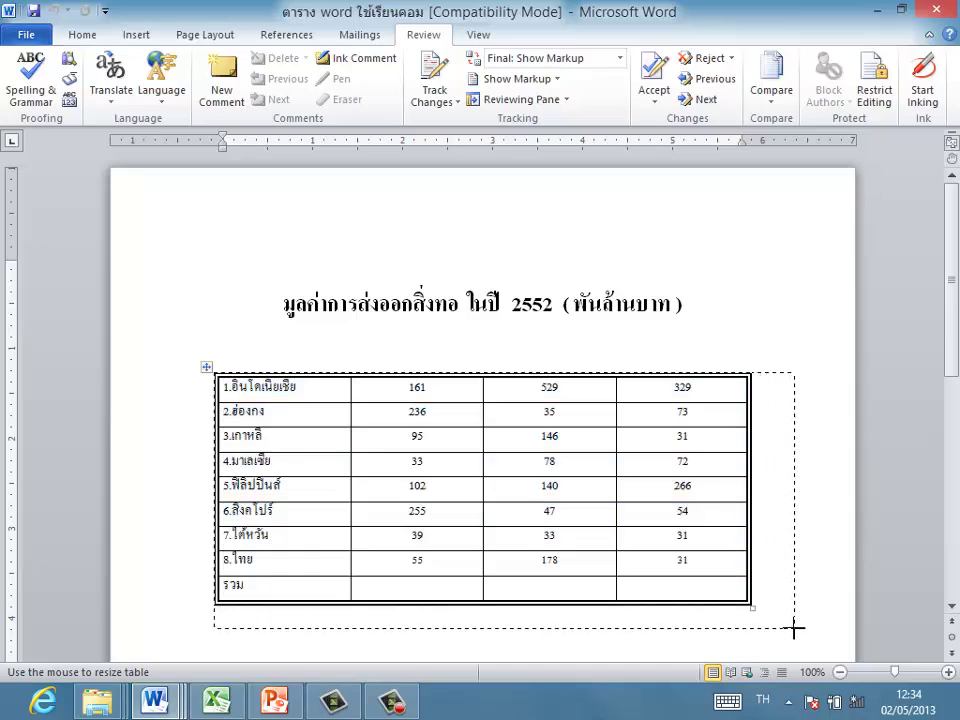
drag(793, 628, 794, 630)
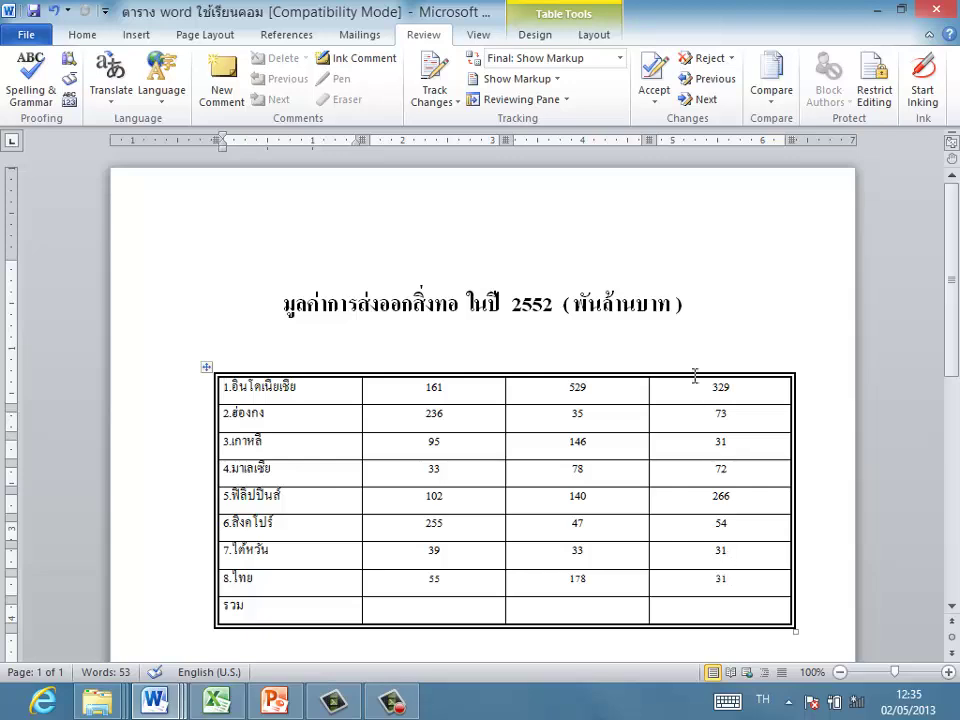
mouse_move(958, 2)
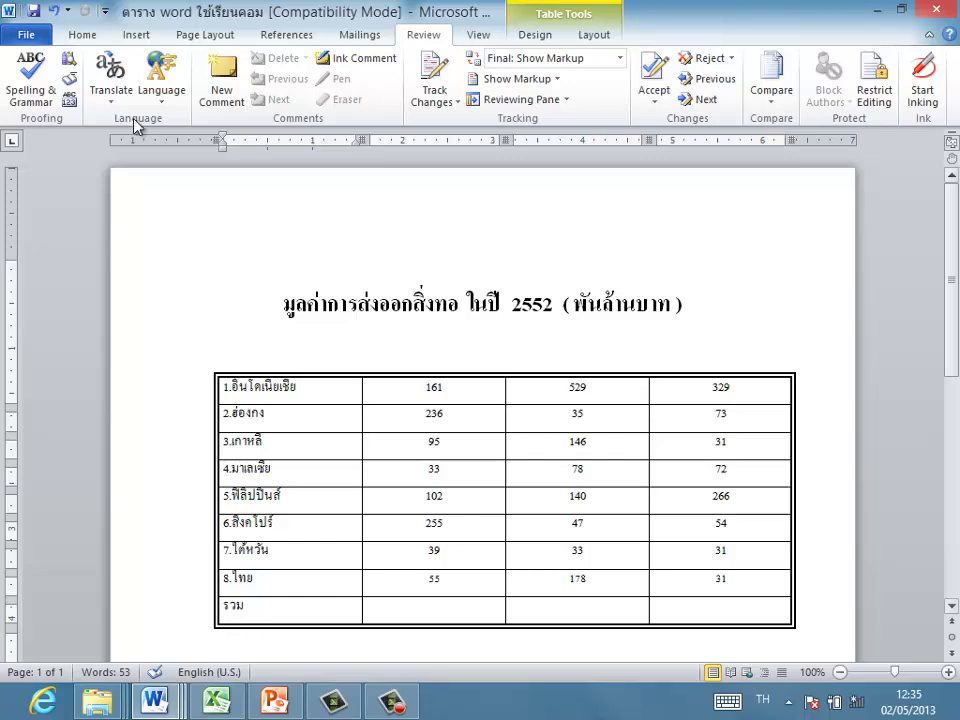
mouse_move(207, 370)
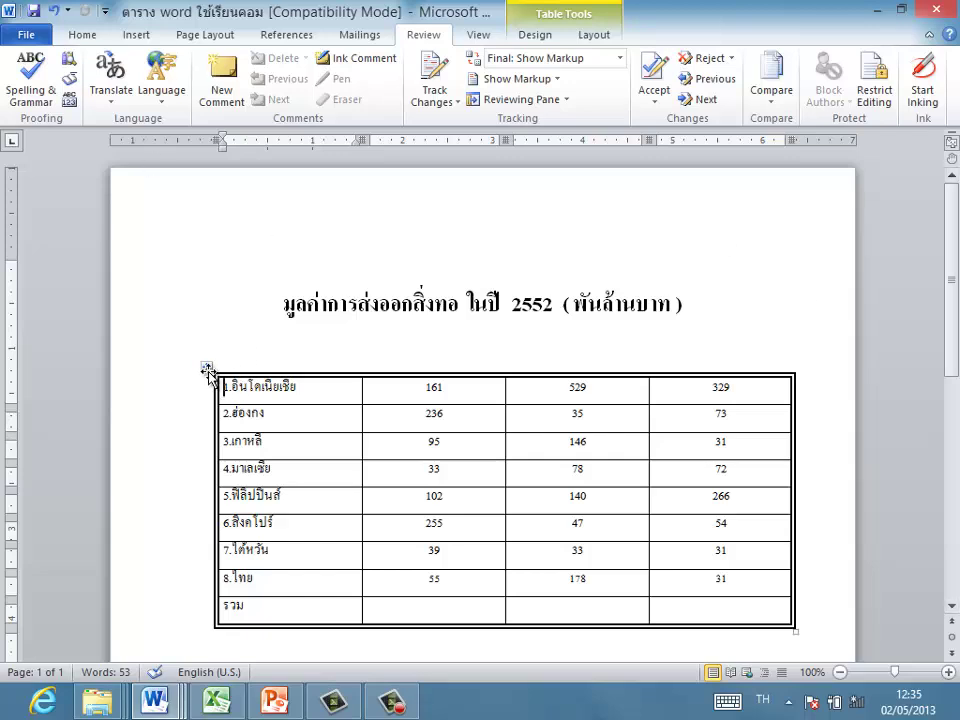
click(207, 370)
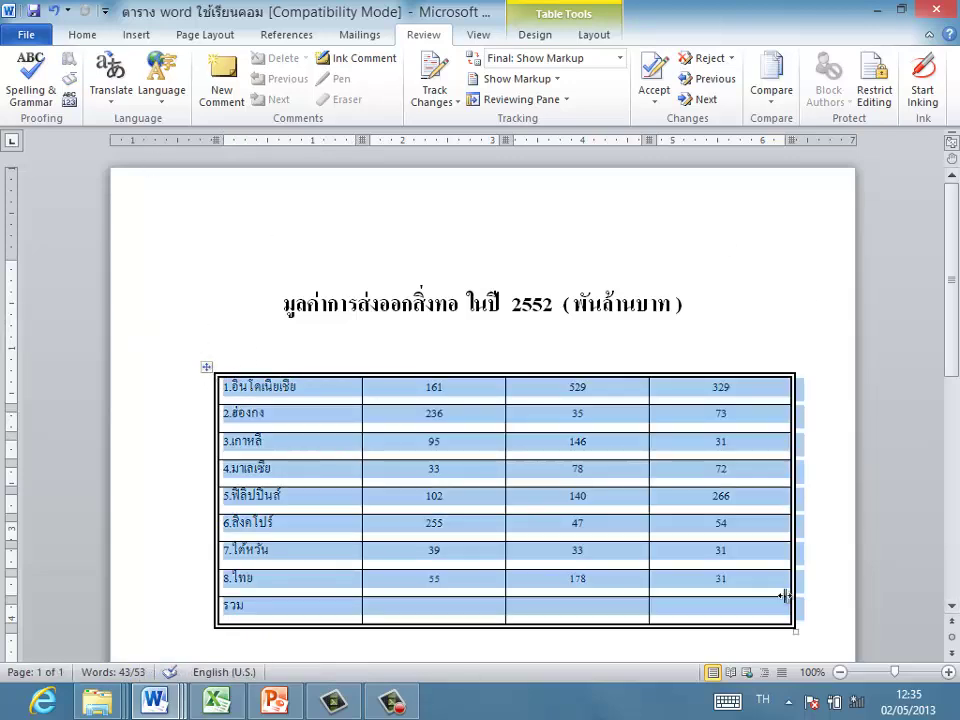
drag(797, 630, 825, 619)
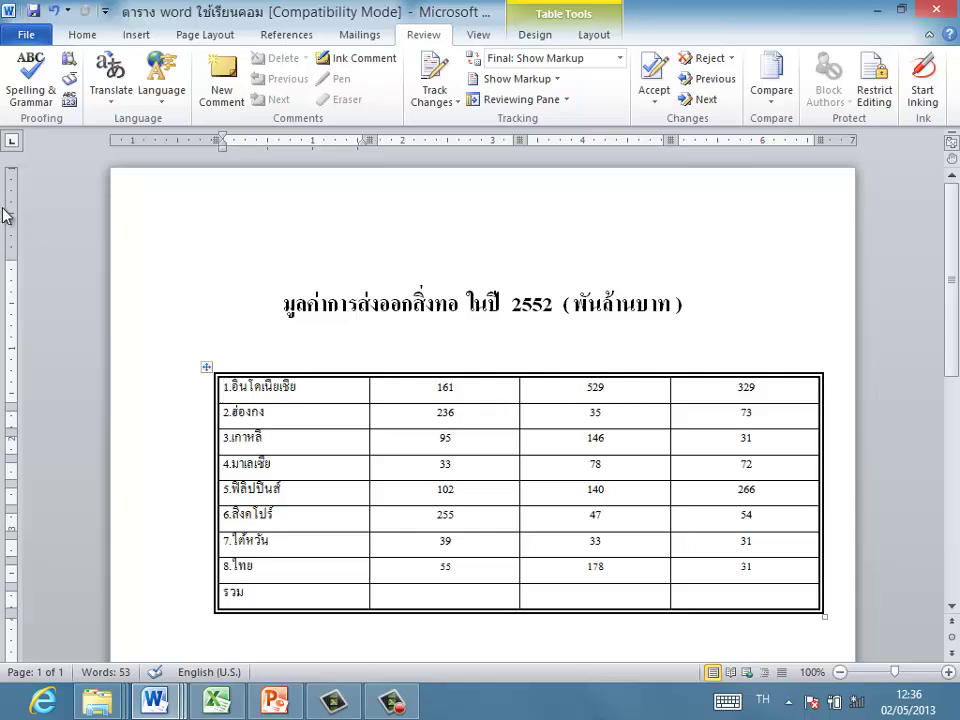
Set the font size of all text in the table to 22, keeping the Angsana New font.
click(204, 367)
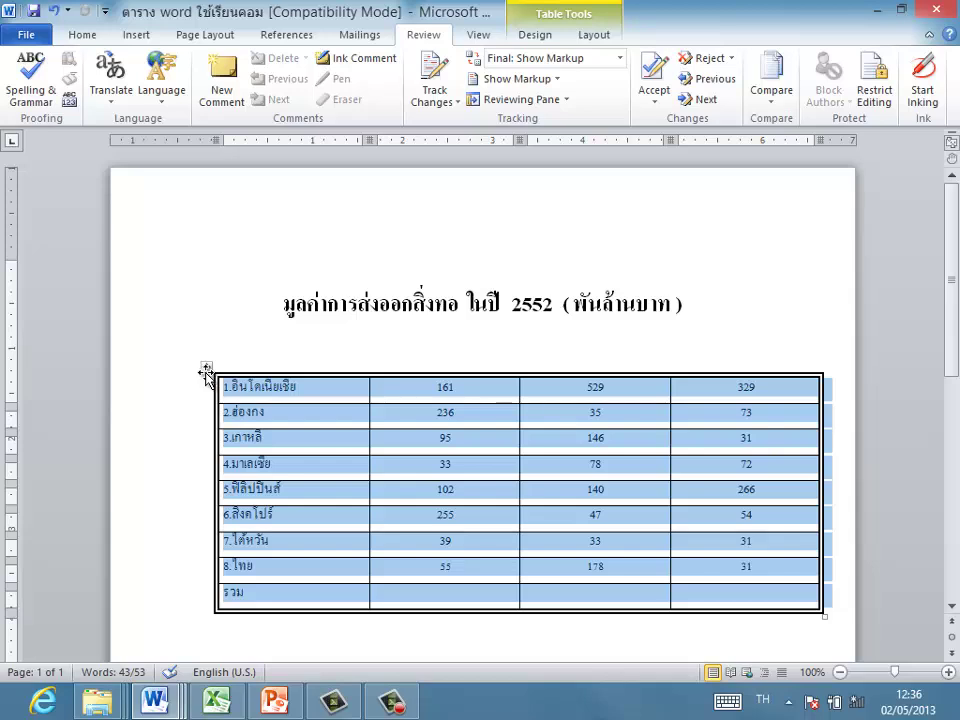
click(83, 35)
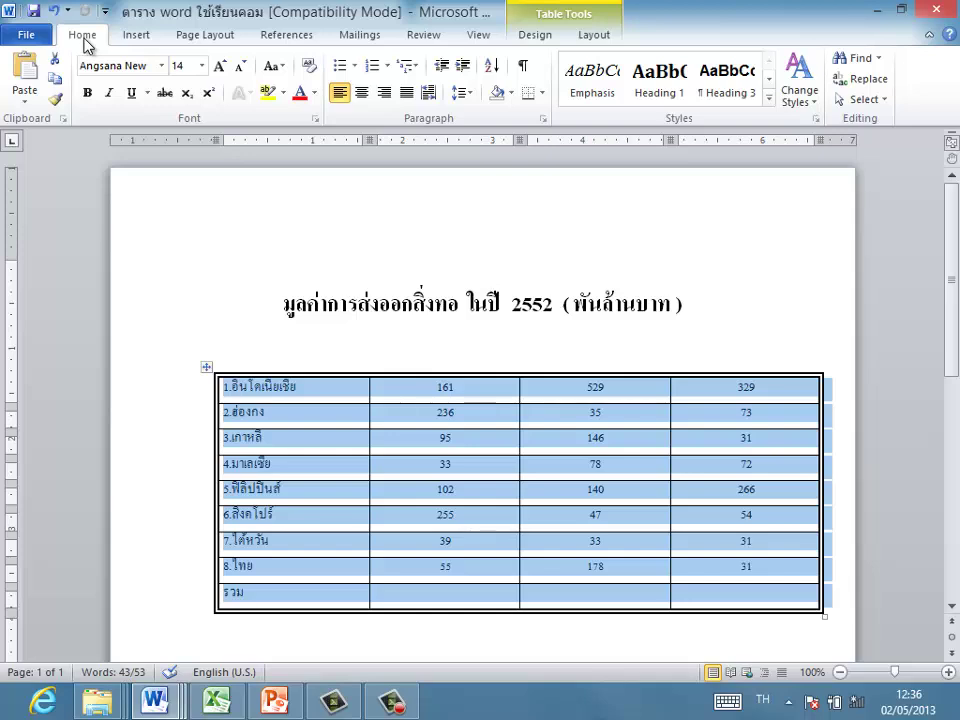
click(160, 68)
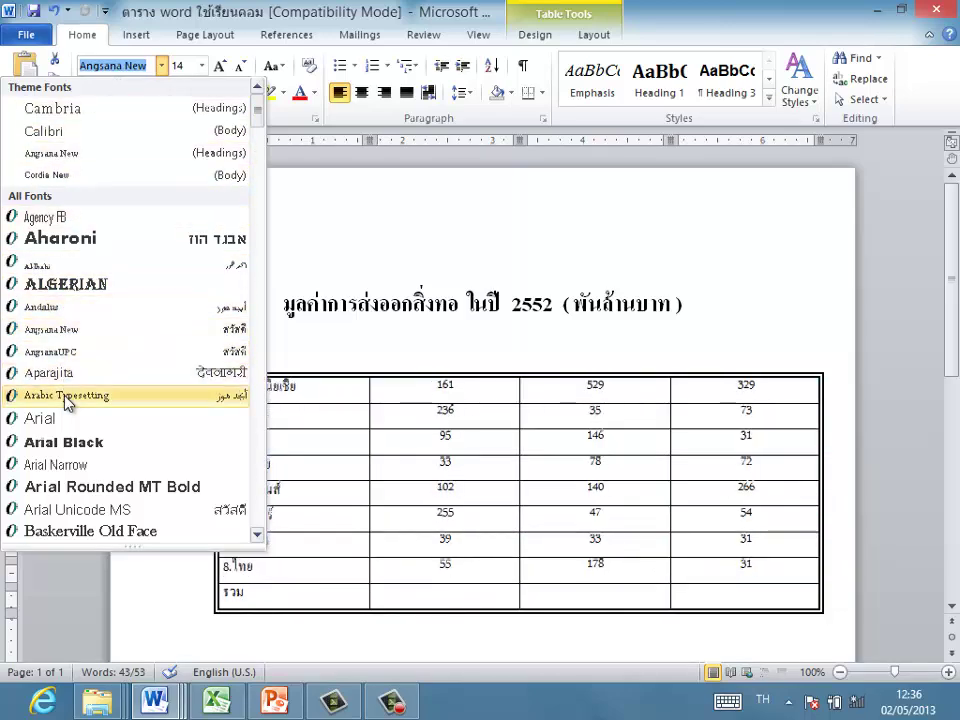
click(201, 65)
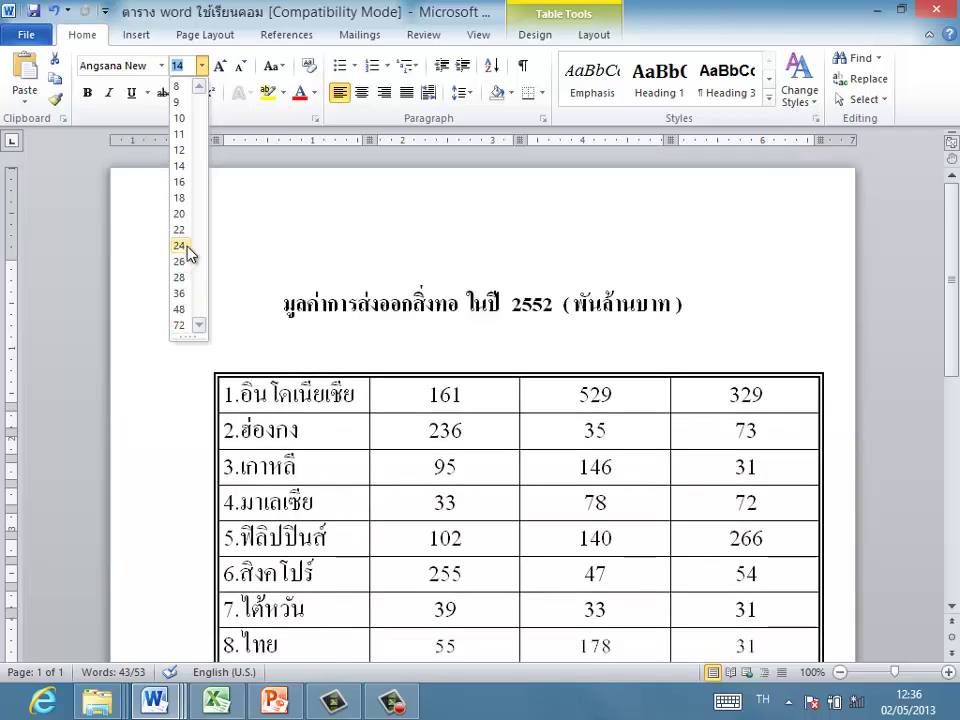
click(180, 229)
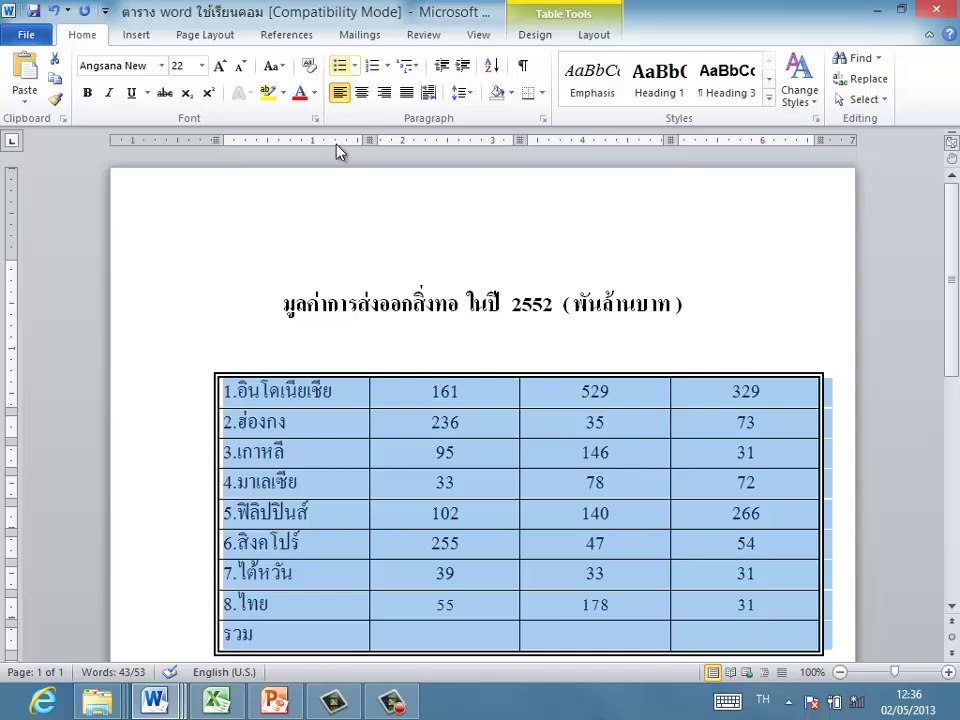
click(447, 455)
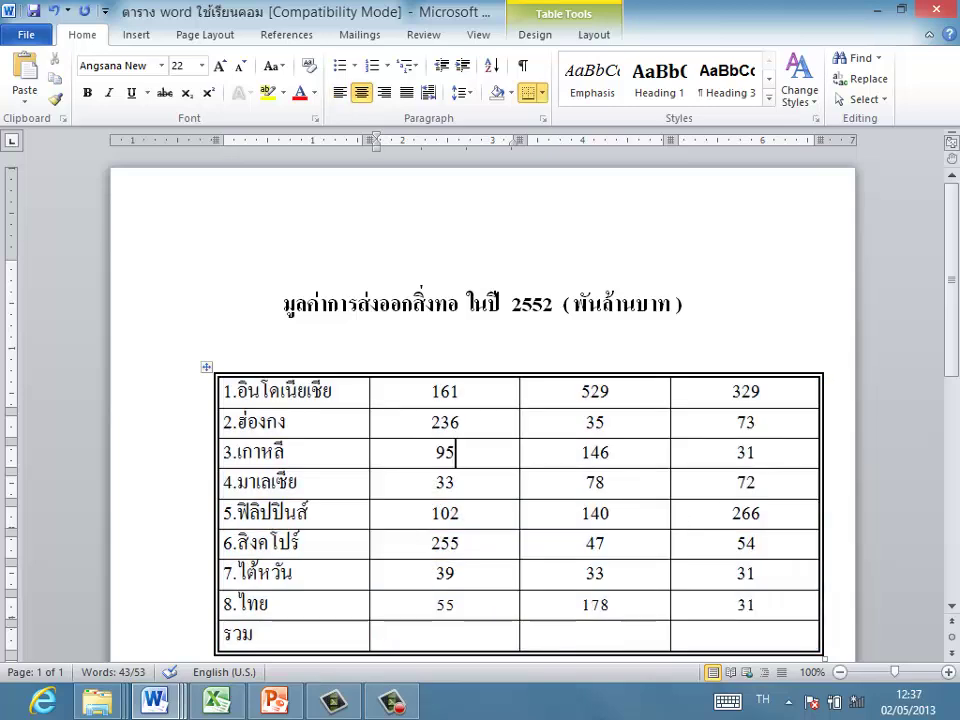
Select the 161 and 529 cells in the table's first row and display the table layout commands.
click(405, 395)
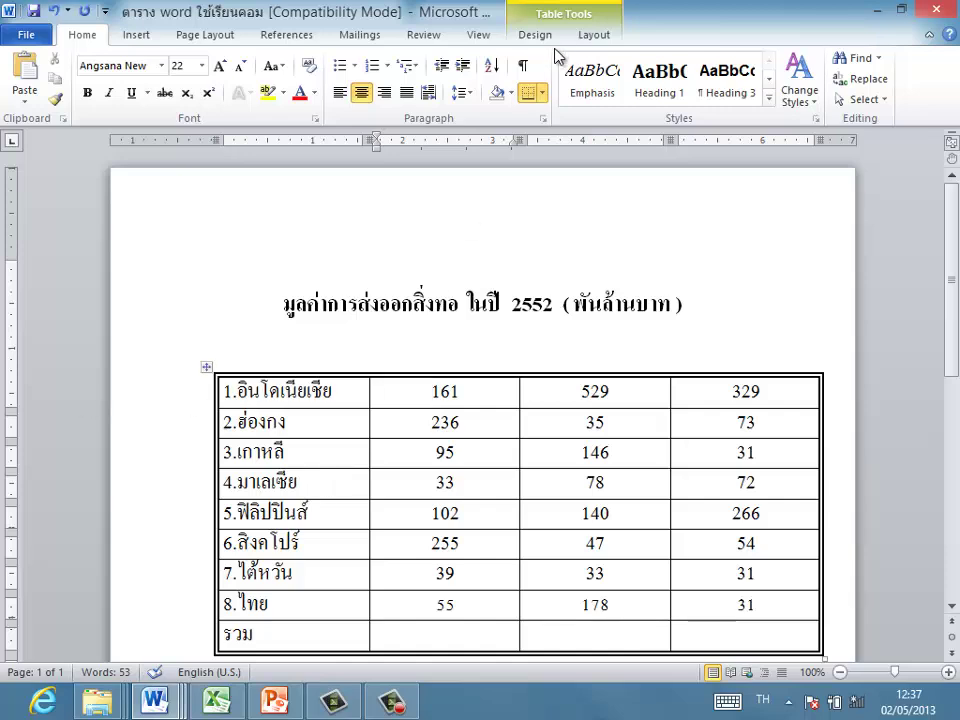
click(590, 38)
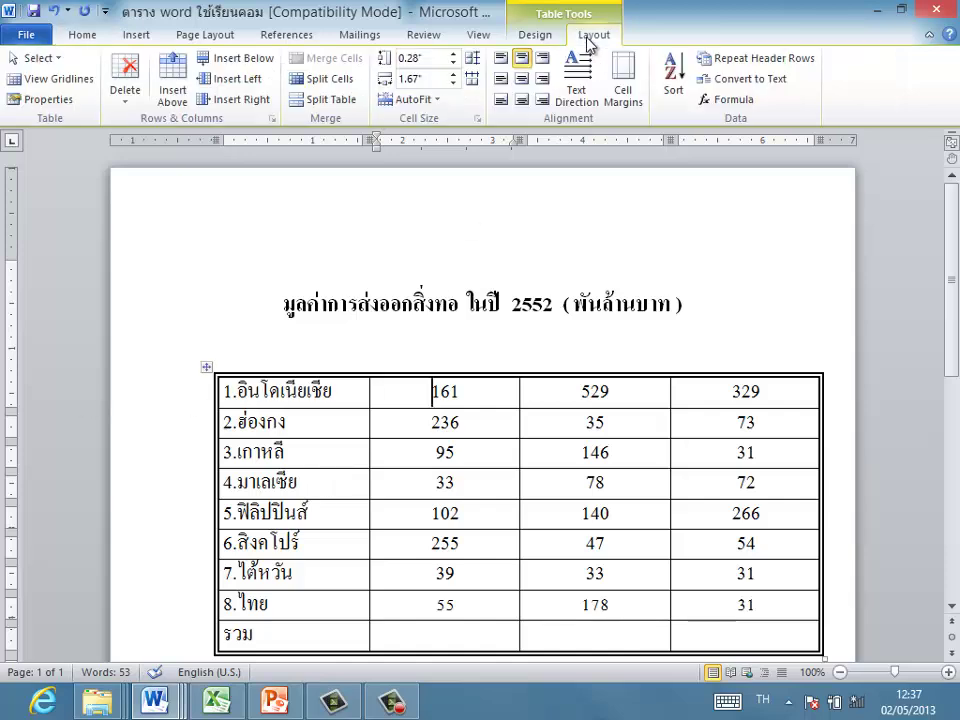
click(533, 34)
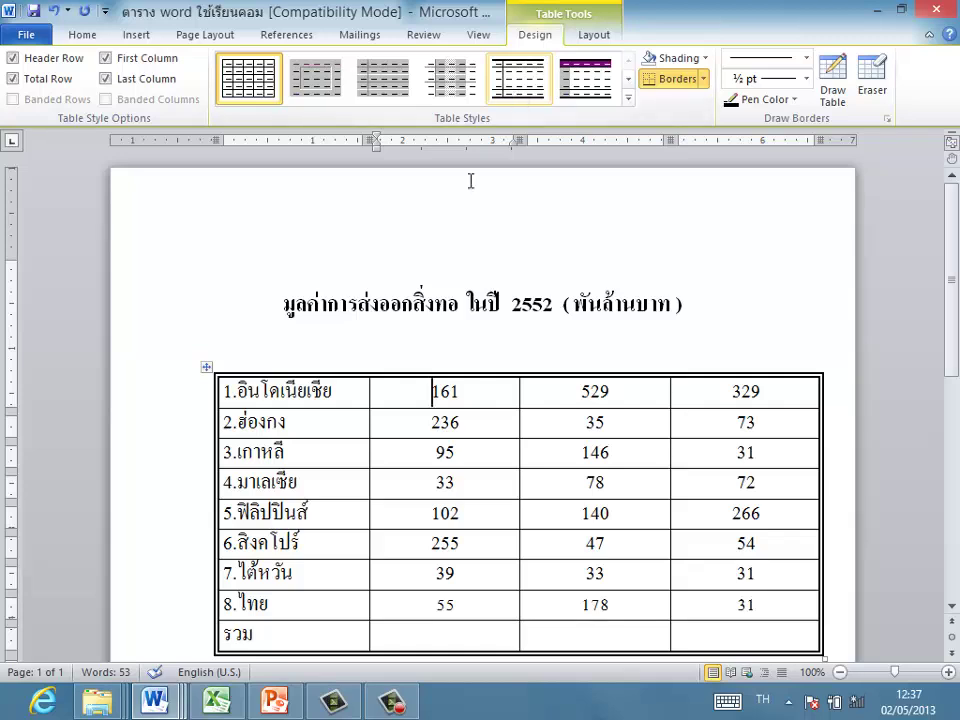
click(368, 402)
drag(368, 402, 577, 393)
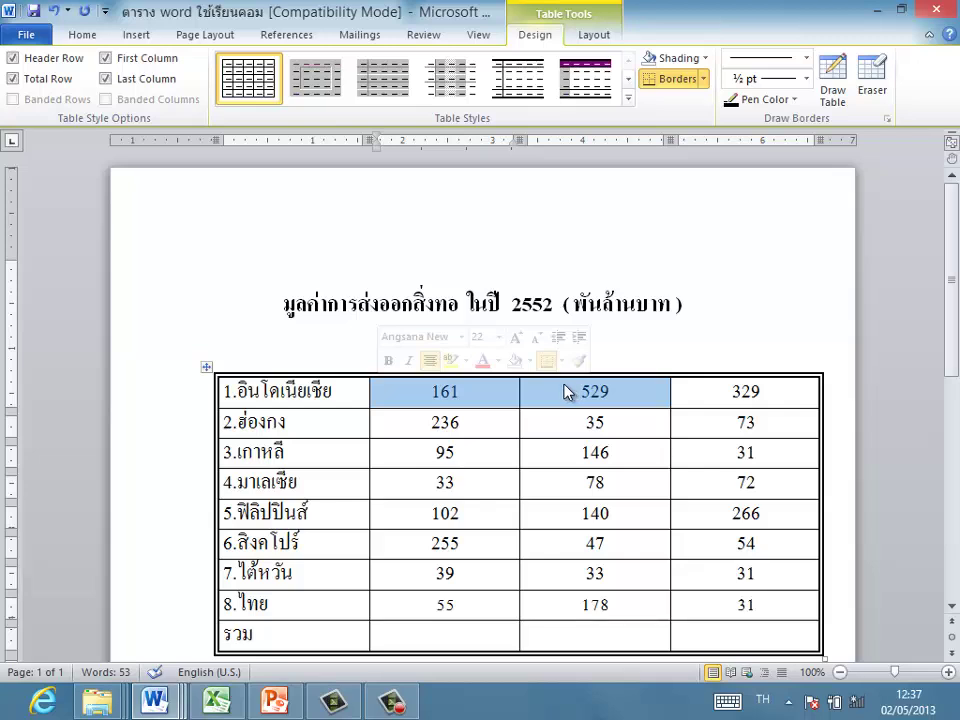
click(600, 36)
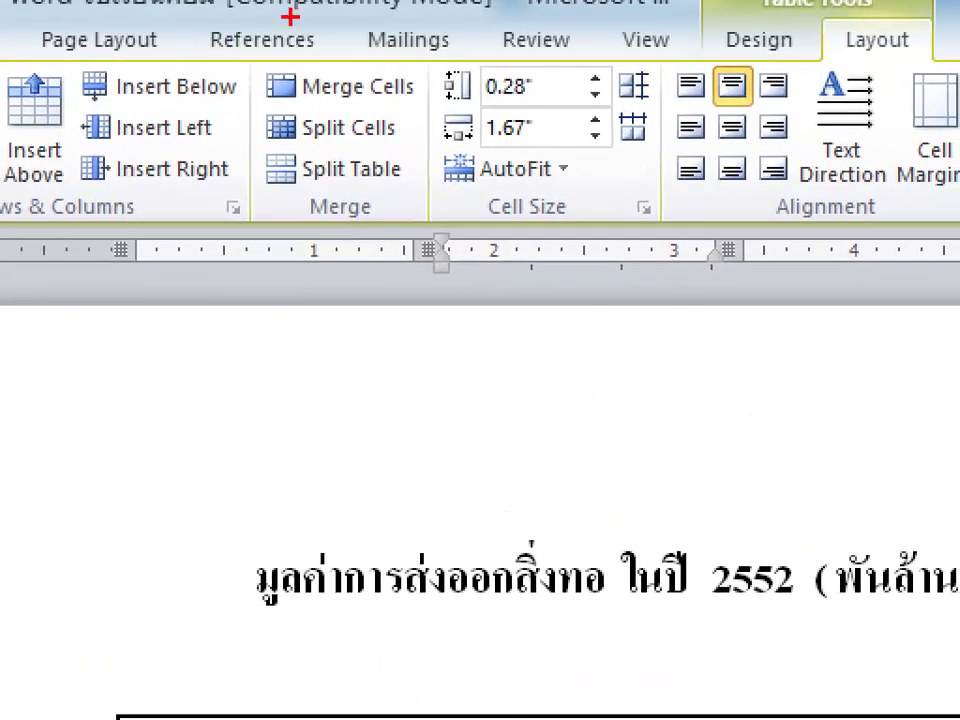
drag(250, 101, 256, 62)
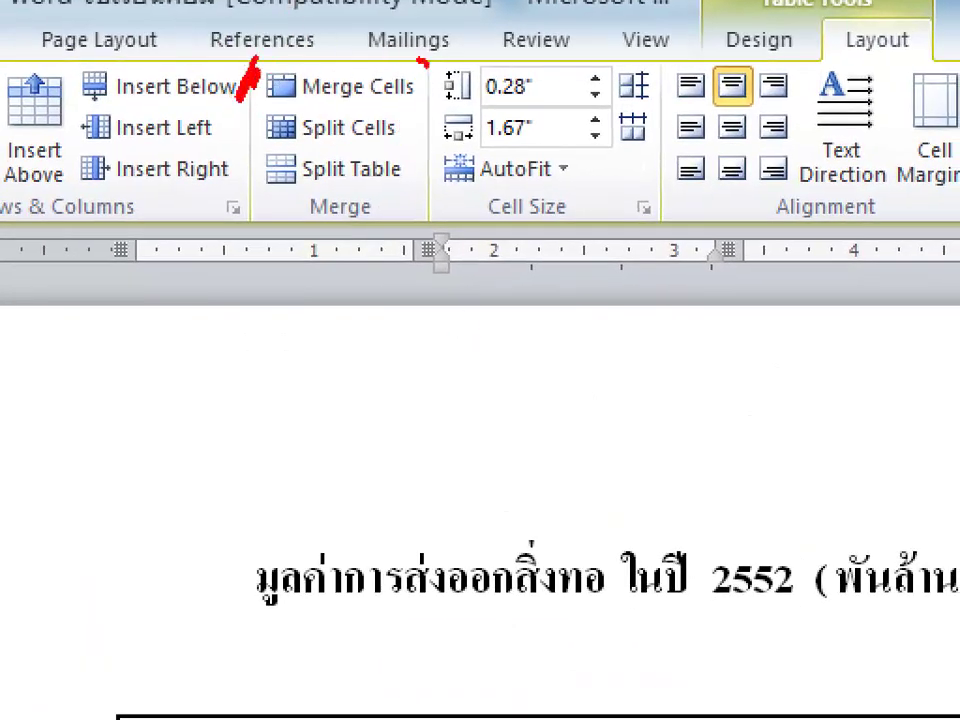
mouse_move(428, 66)
mouse_down()
mouse_move(272, 66)
mouse_move(300, 118)
mouse_move(440, 95)
mouse_move(426, 48)
mouse_up()
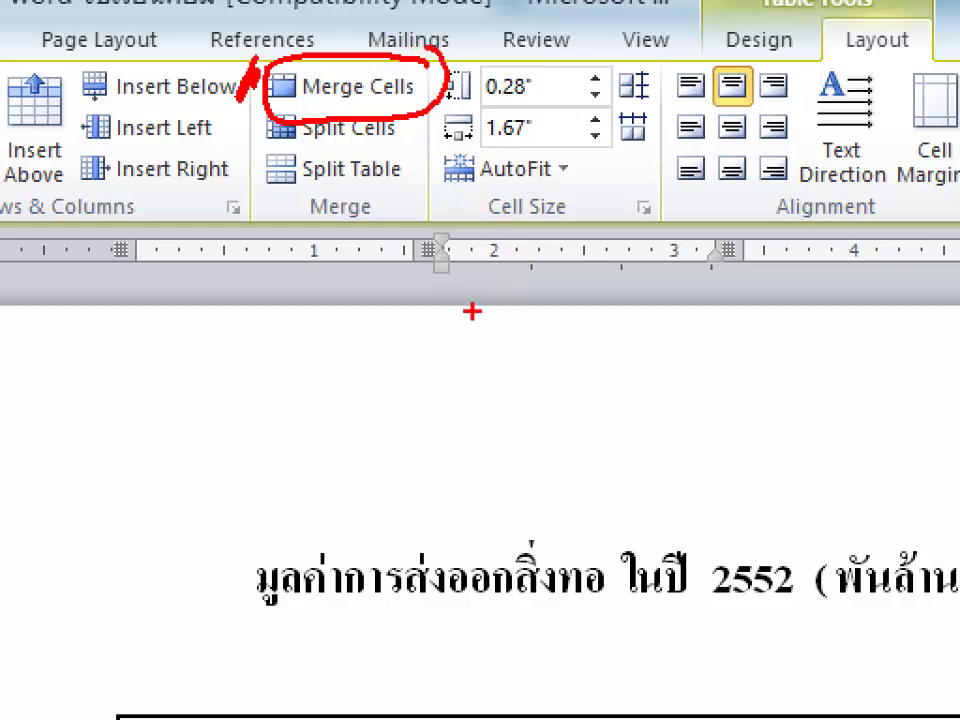
drag(248, 64, 250, 136)
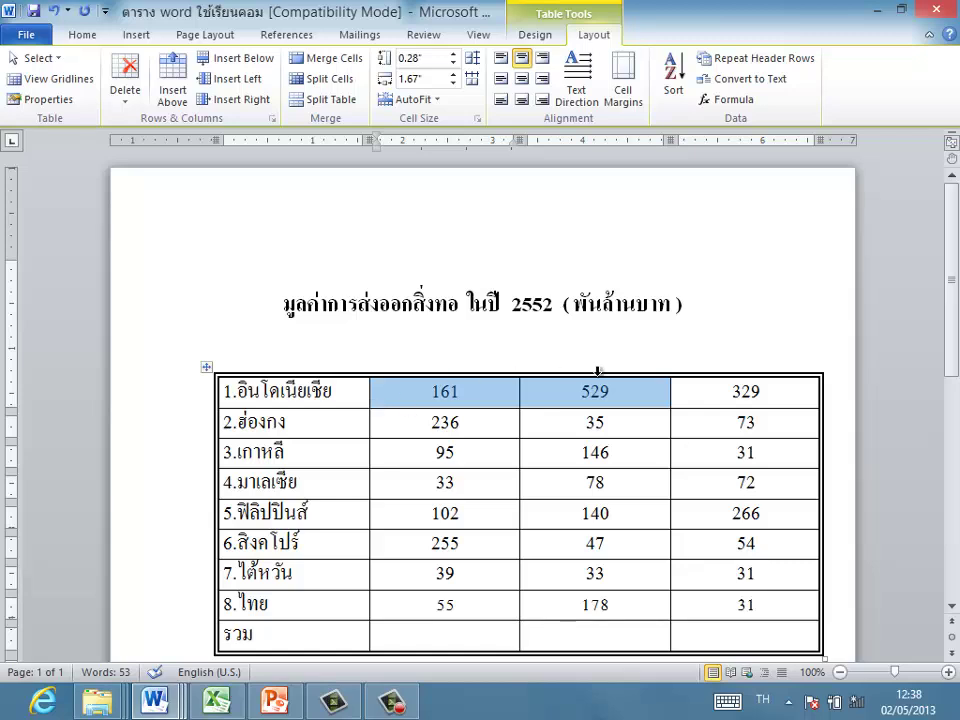
Merge the 161 and 529 cells of the first row into one cell, and undo the merge.
click(407, 336)
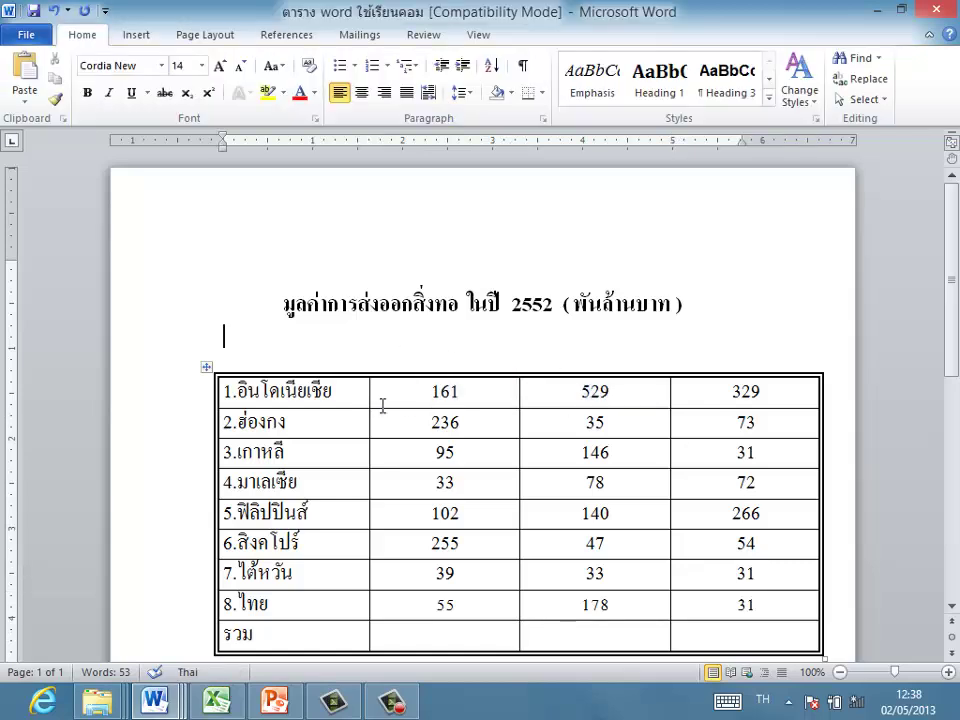
click(373, 400)
drag(373, 400, 605, 393)
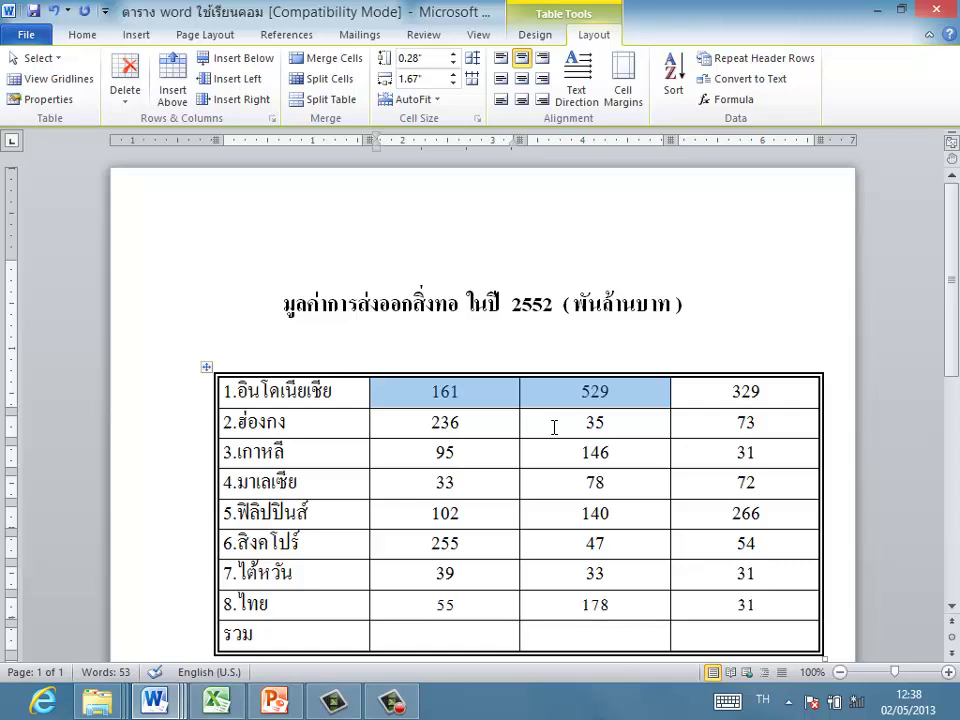
click(336, 62)
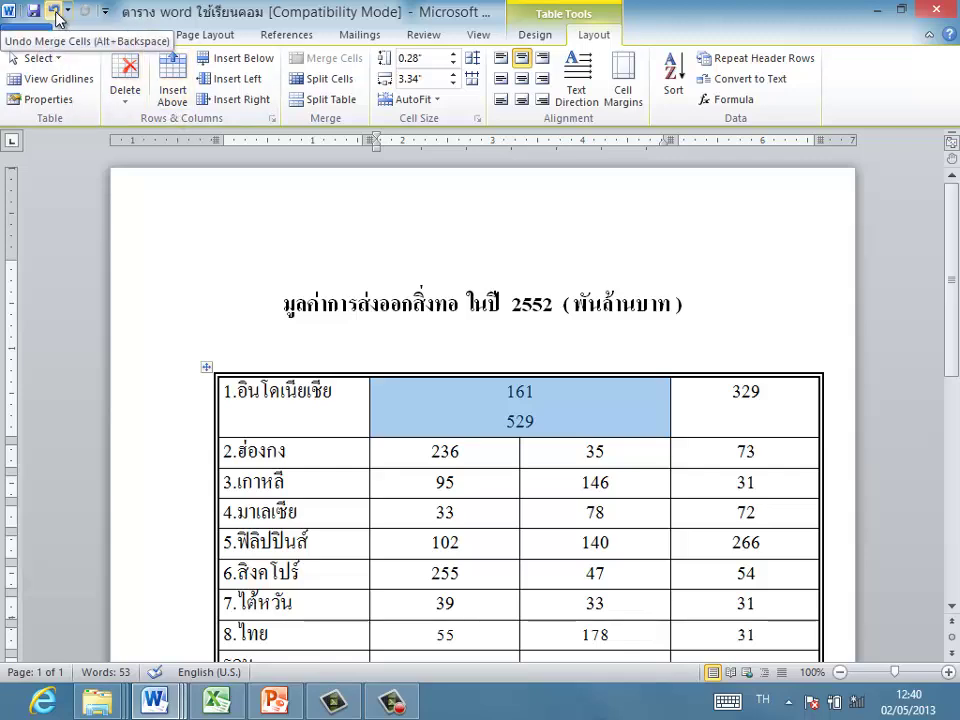
click(57, 18)
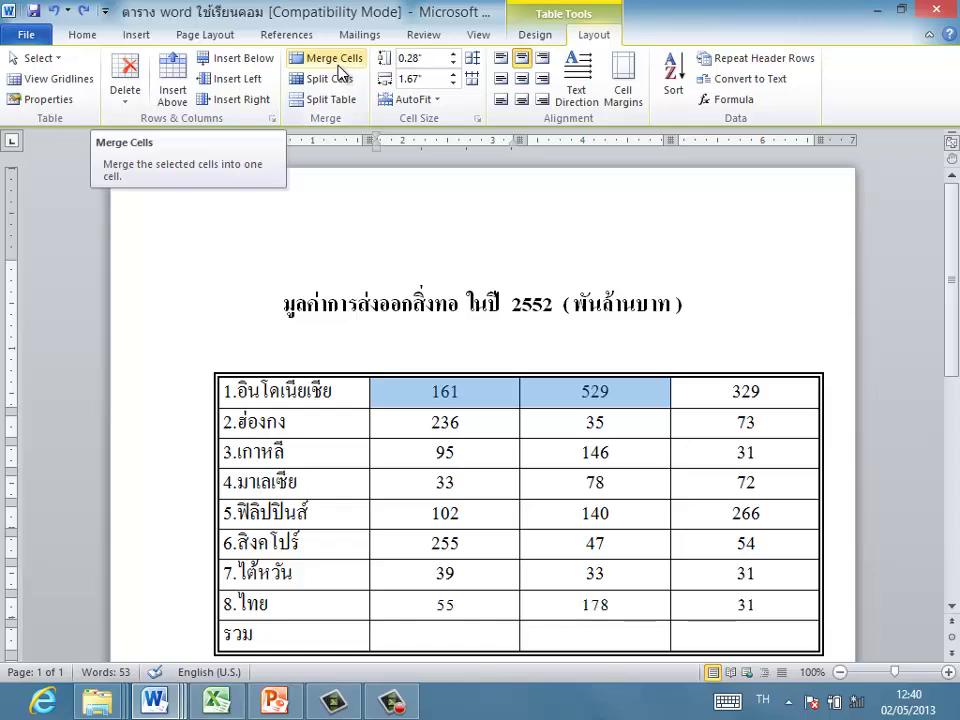
Merge the two selected first-row cells once more, and undo that second merge as well.
right_click(500, 398)
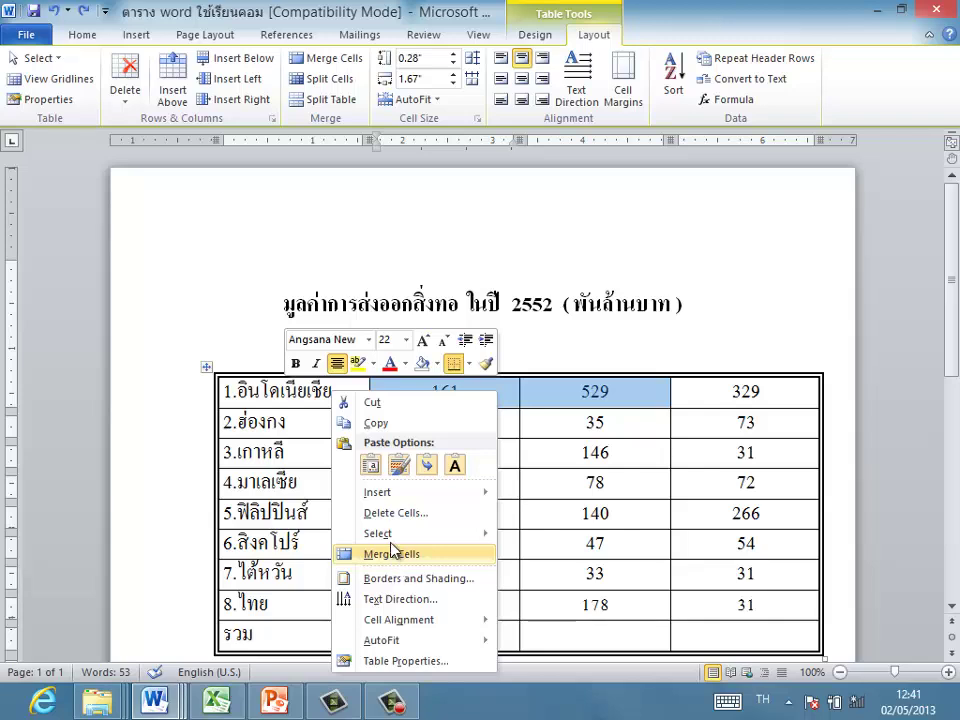
mouse_move(380, 546)
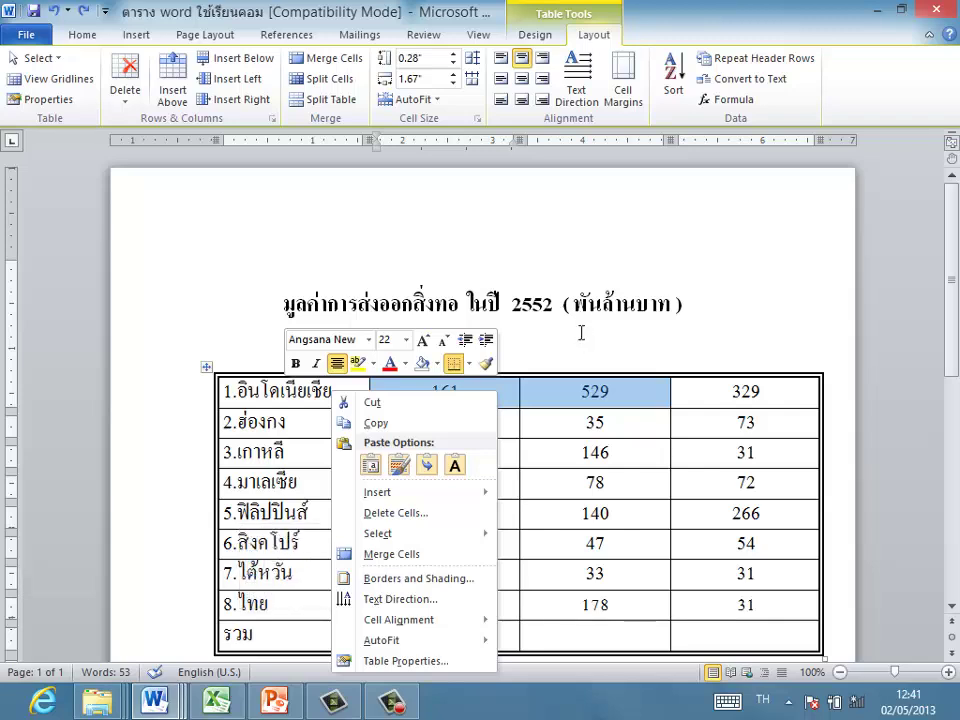
key(Escape)
right_click(378, 394)
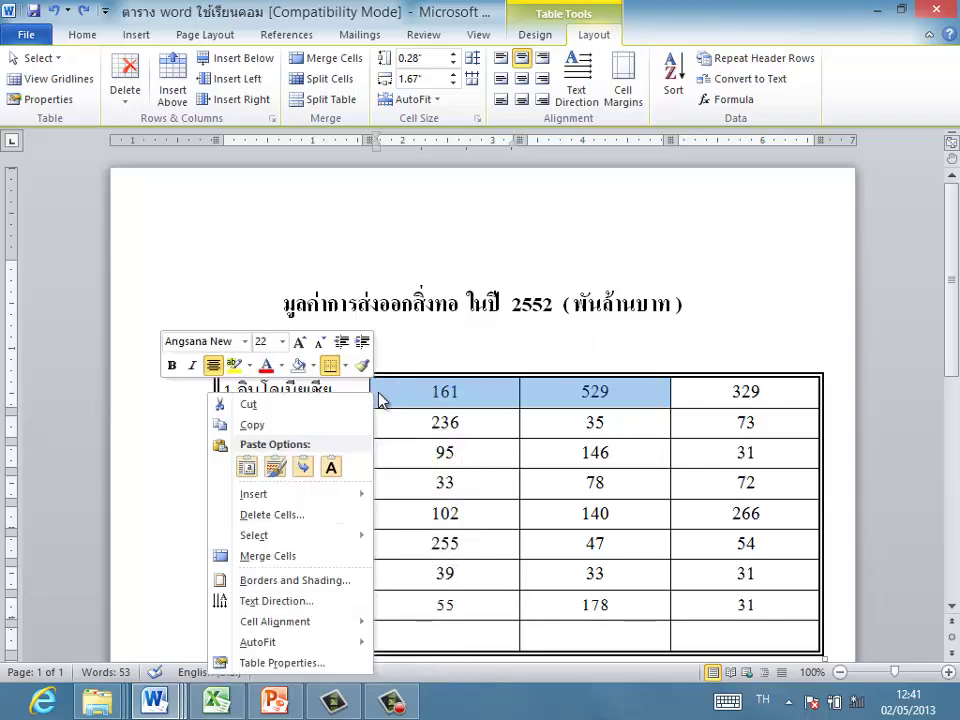
click(288, 558)
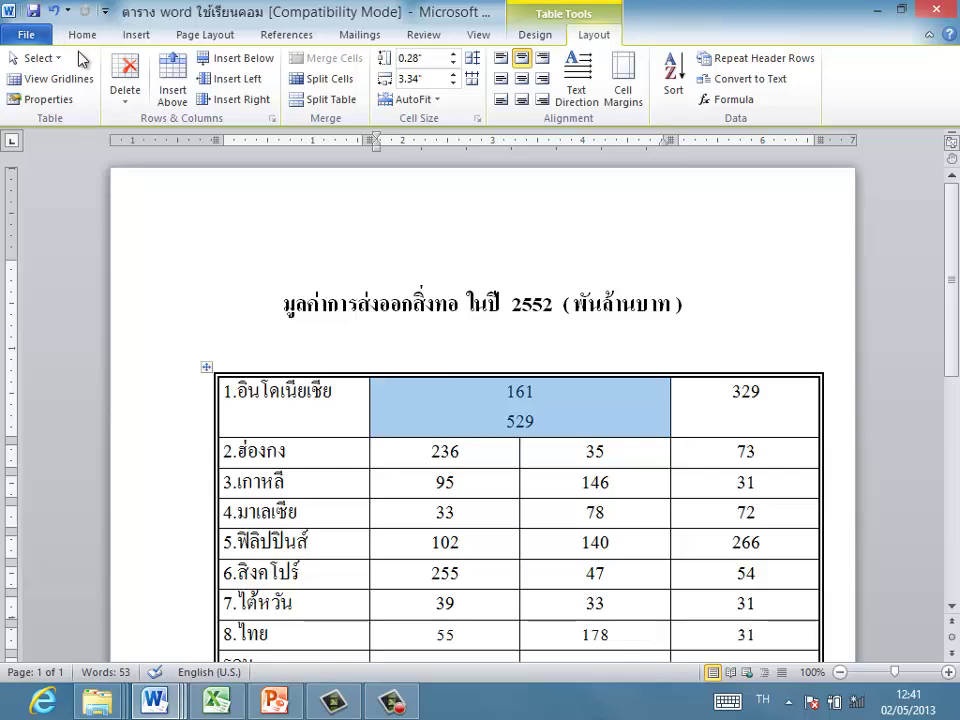
click(55, 12)
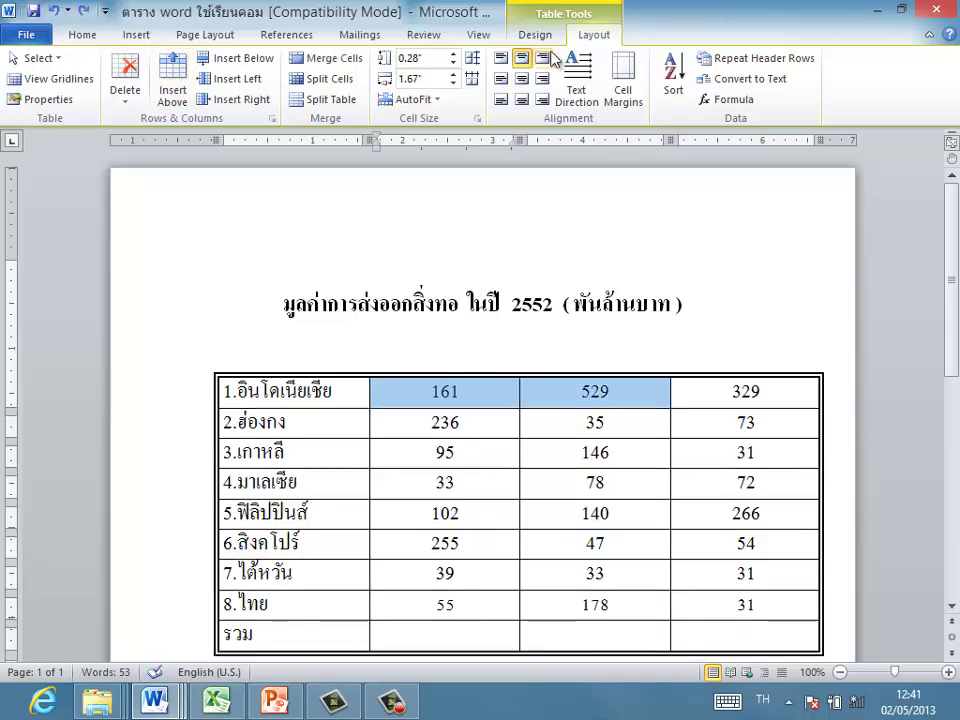
Undo the table's last font size change and clear the selection from the table.
click(533, 35)
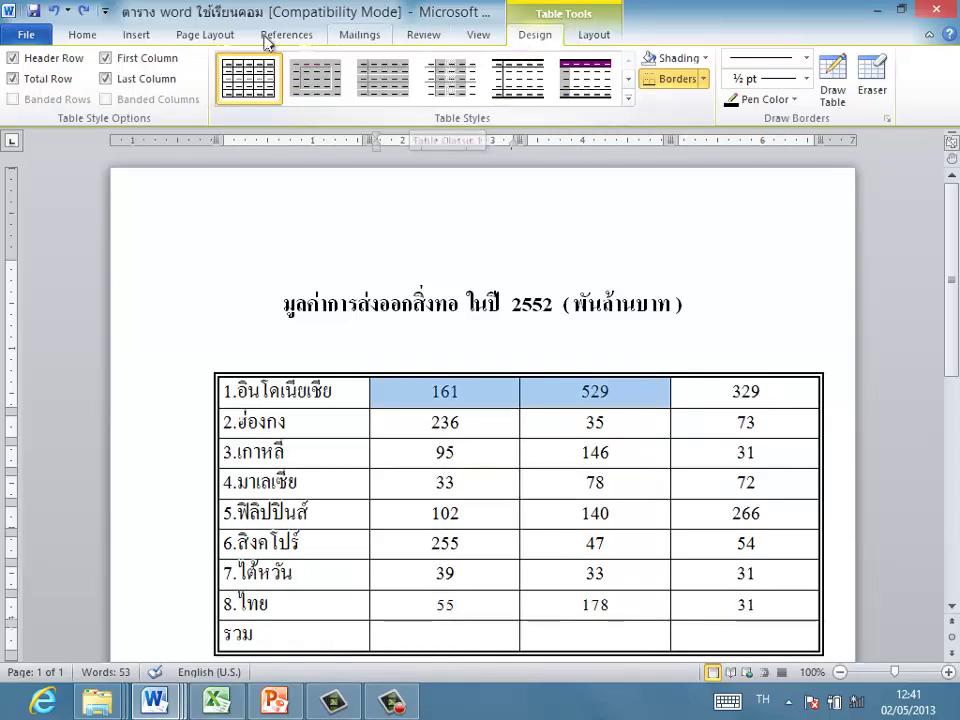
click(55, 12)
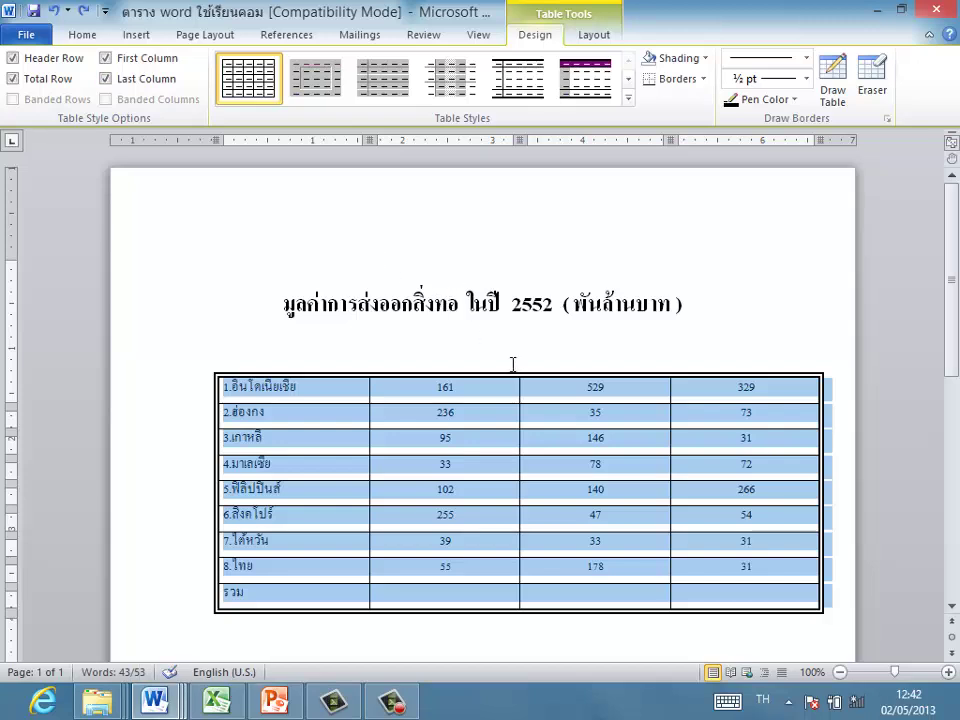
drag(507, 398, 620, 388)
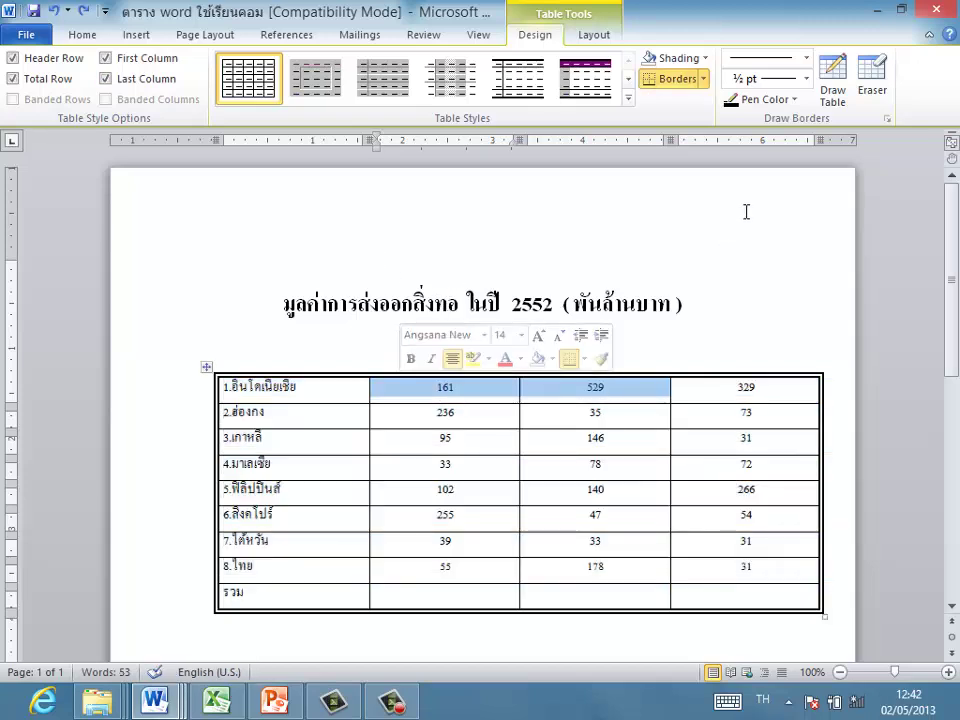
click(636, 260)
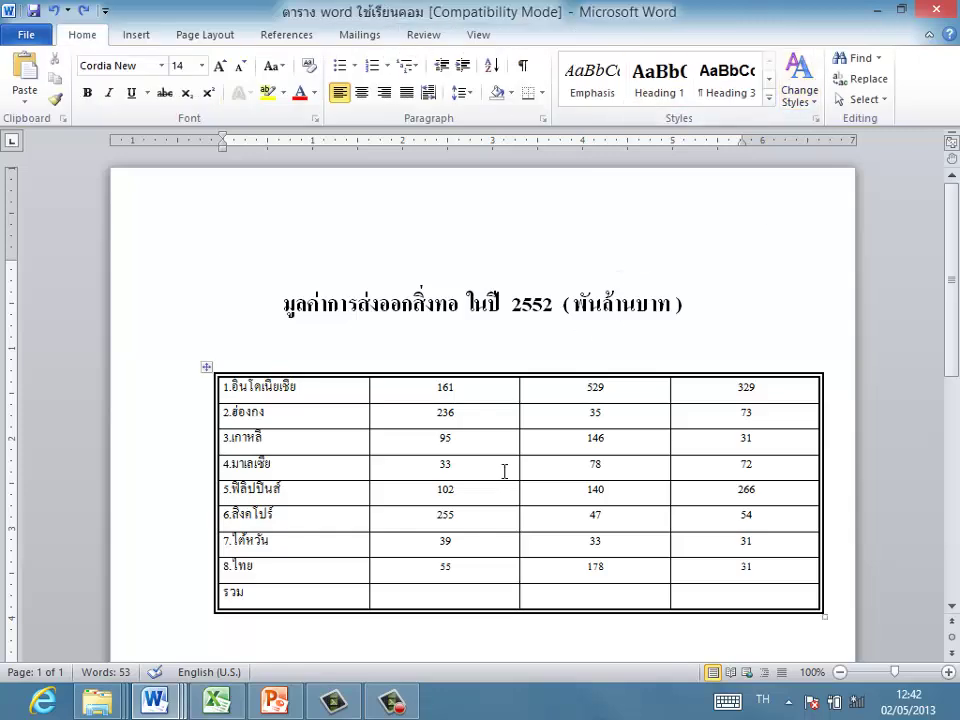
Remove the border between the 161 and 529 cells with the Eraser, and undo the removal.
click(505, 460)
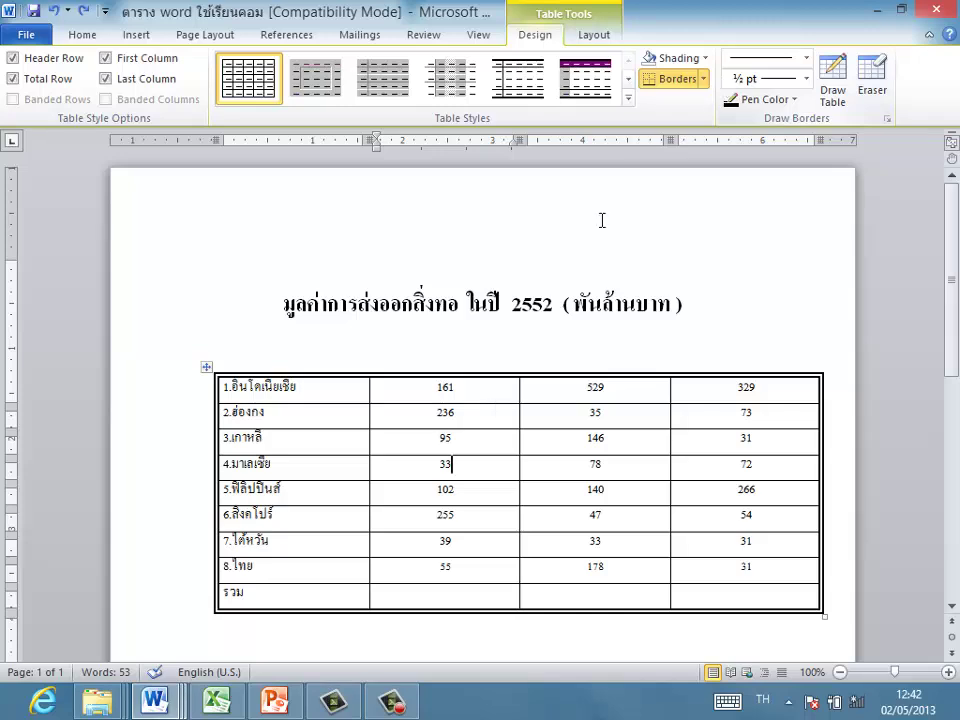
click(874, 82)
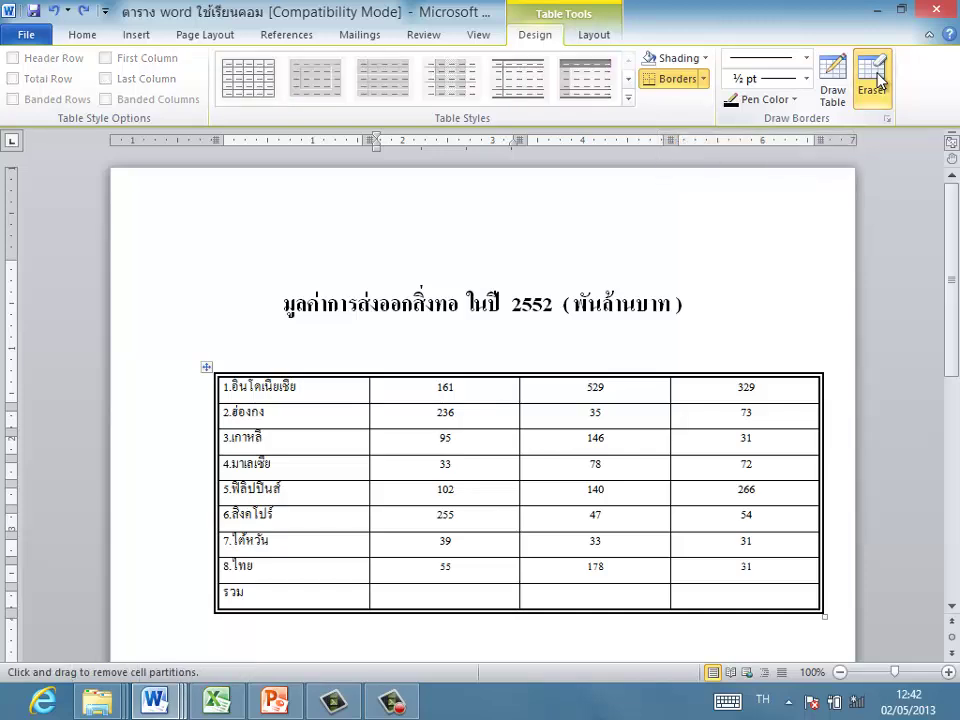
click(527, 389)
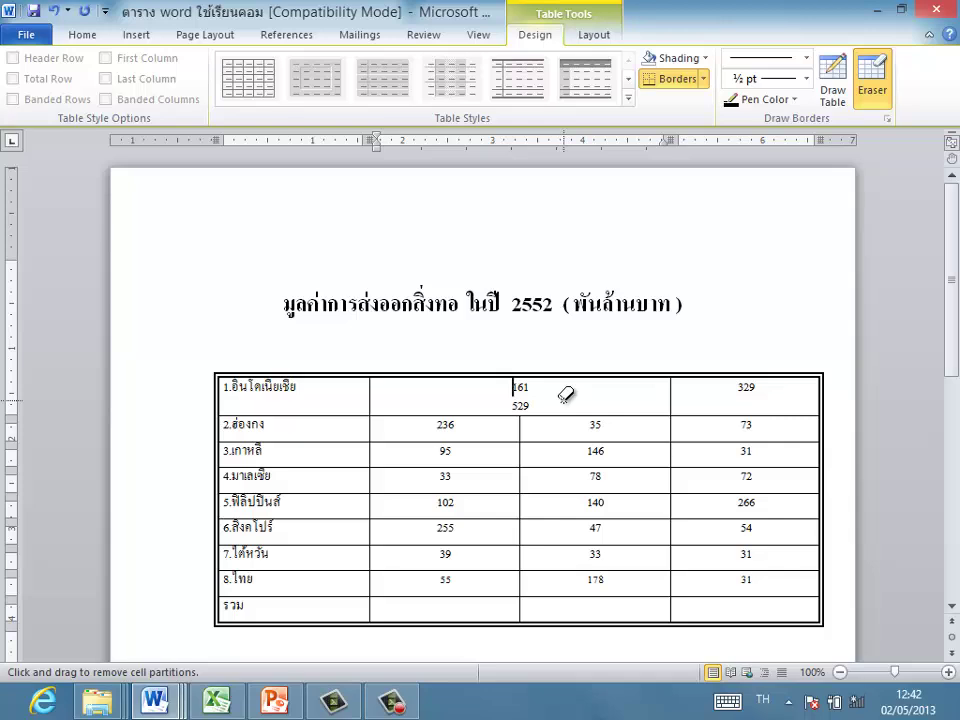
click(56, 11)
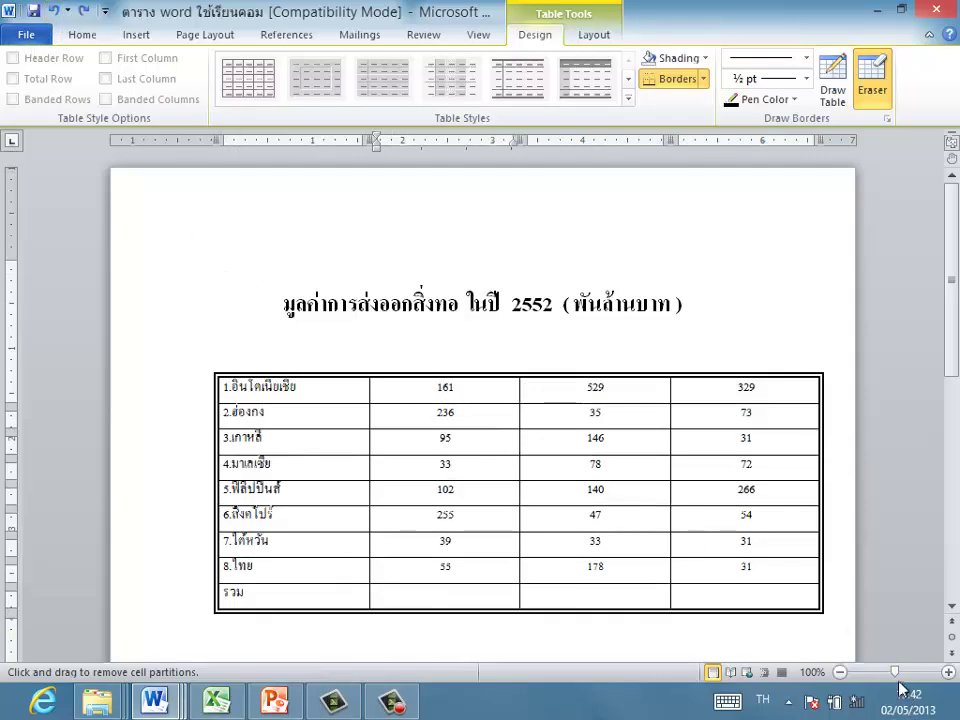
Put away the Eraser and select the 161 and 529 cells in the first row.
drag(897, 680, 902, 677)
scroll(836, 549, up, 3)
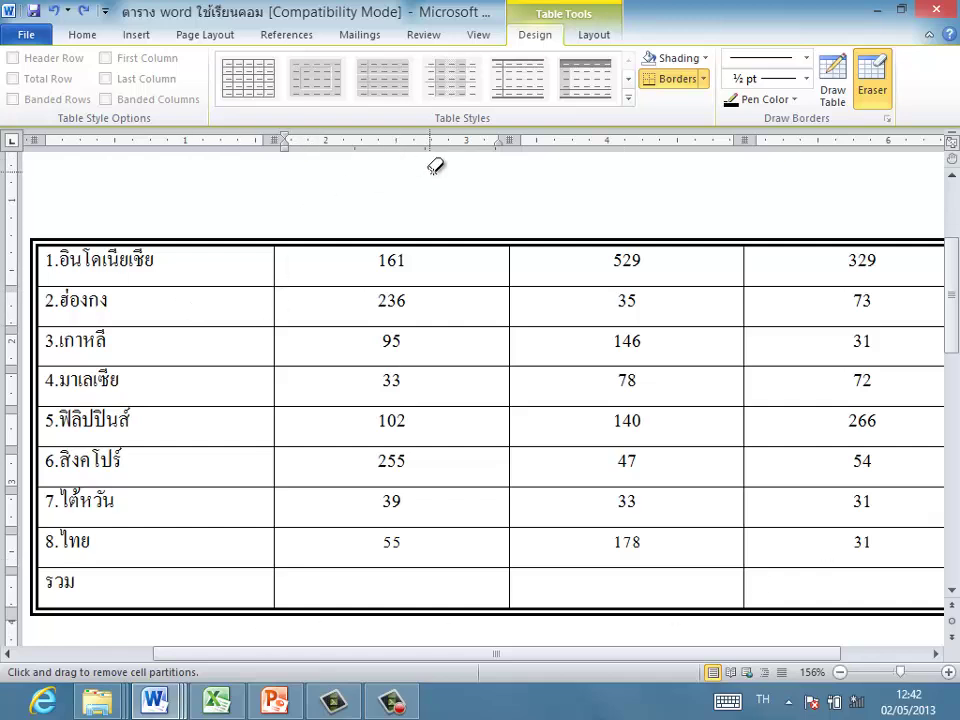
key(Escape)
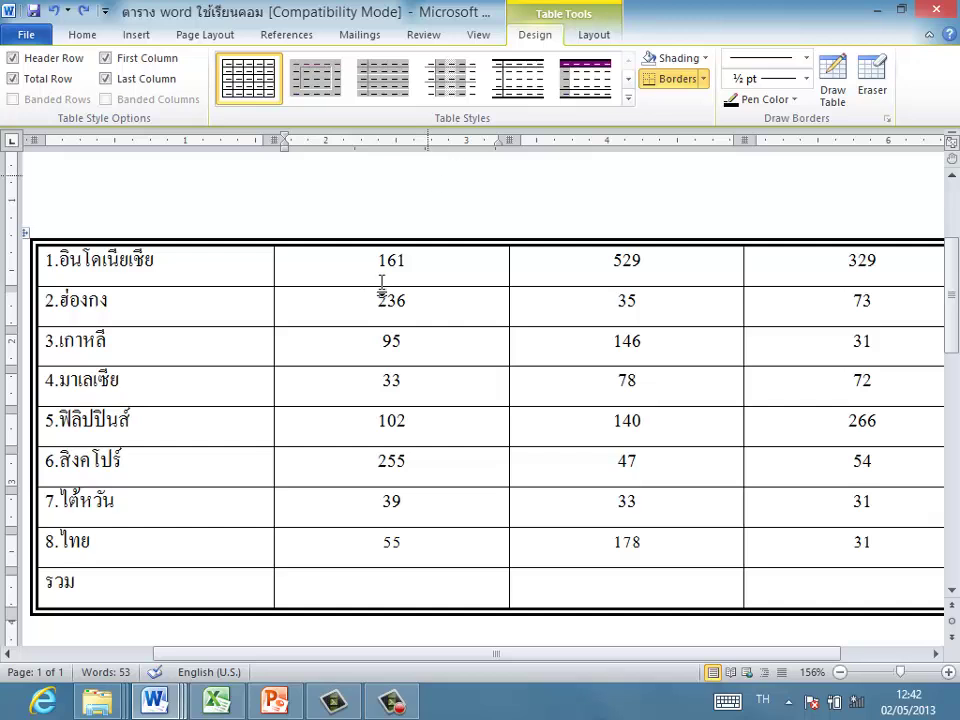
drag(279, 272, 592, 268)
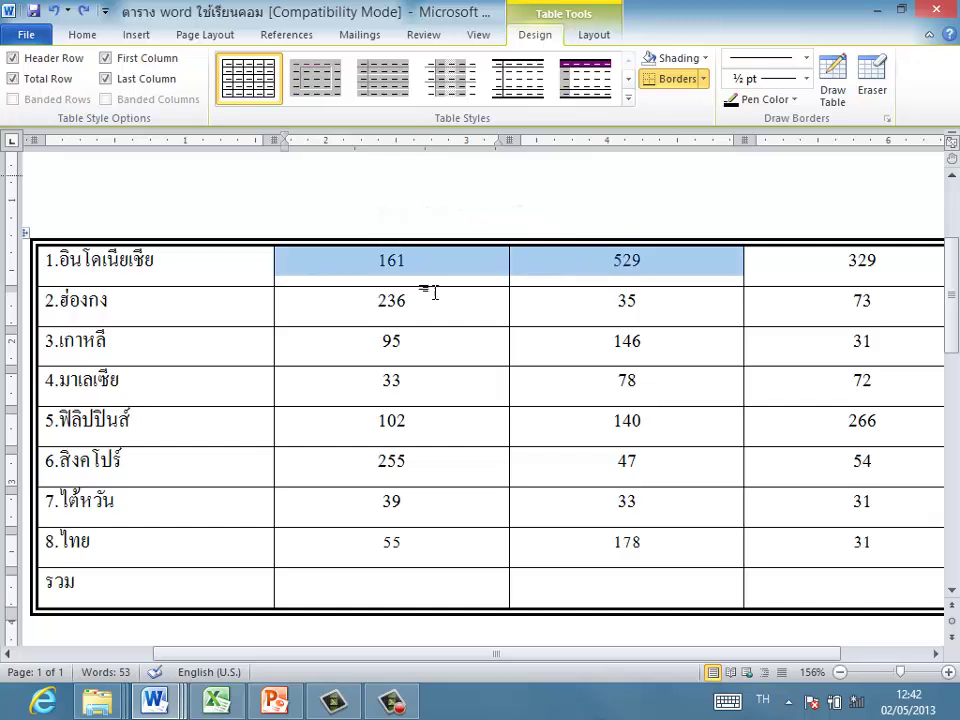
Select only the 161 cell in the first row, and clear the selection.
click(278, 278)
click(279, 267)
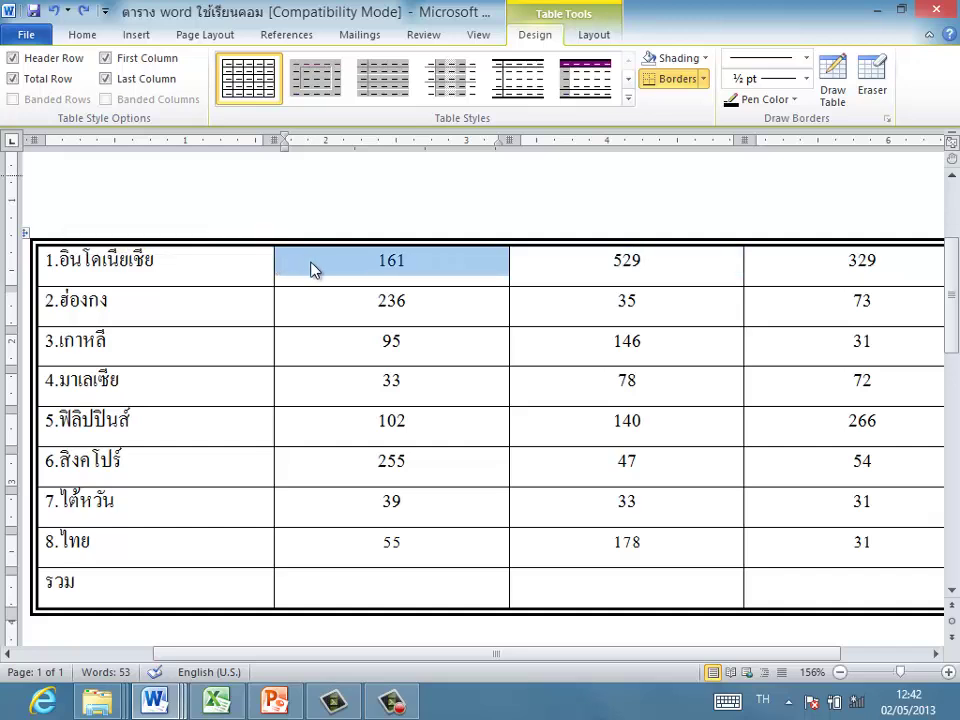
click(542, 317)
click(448, 264)
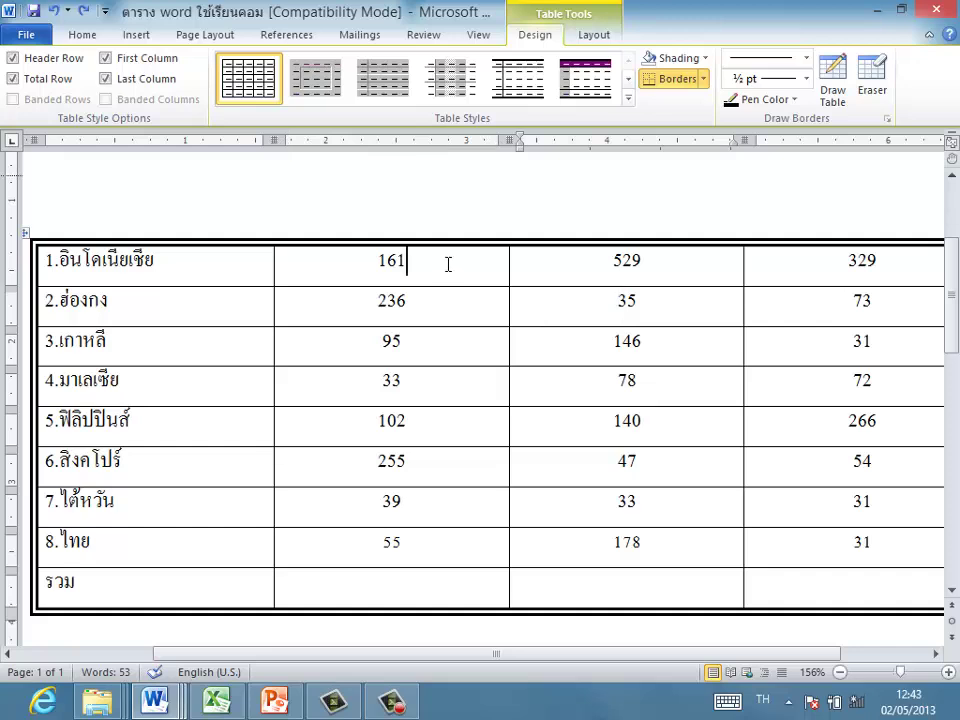
Select just the number 161 inside its cell, and replace that selection with the entire first row.
double_click(380, 266)
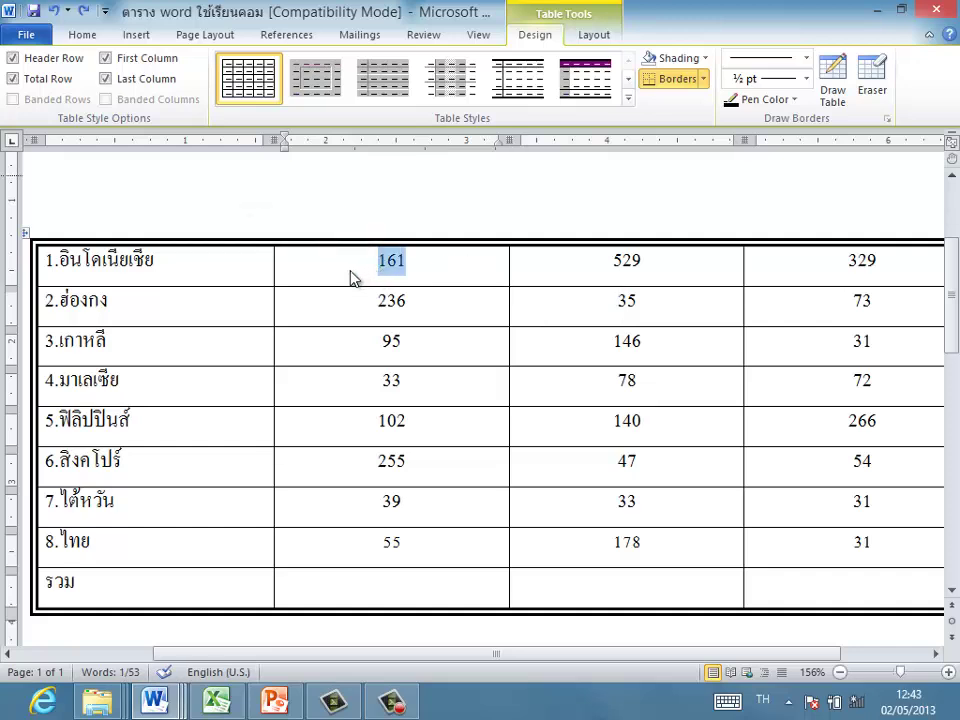
click(294, 266)
double_click(279, 266)
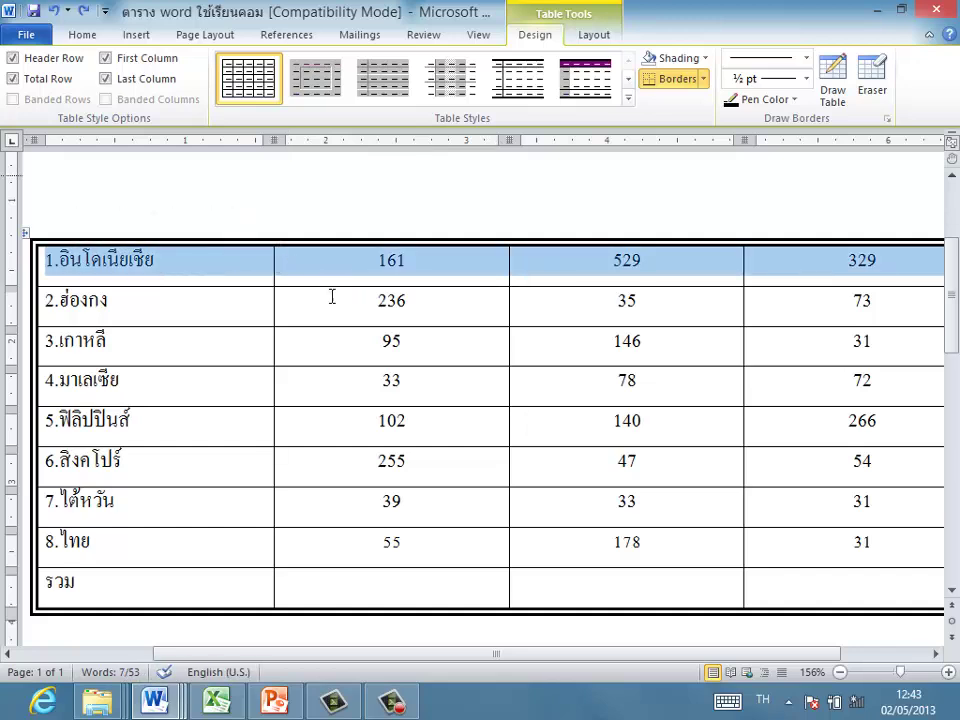
Alternate between selecting the single 161 cell and the whole first row, finishing with only the 161 cell selected.
click(311, 300)
click(281, 268)
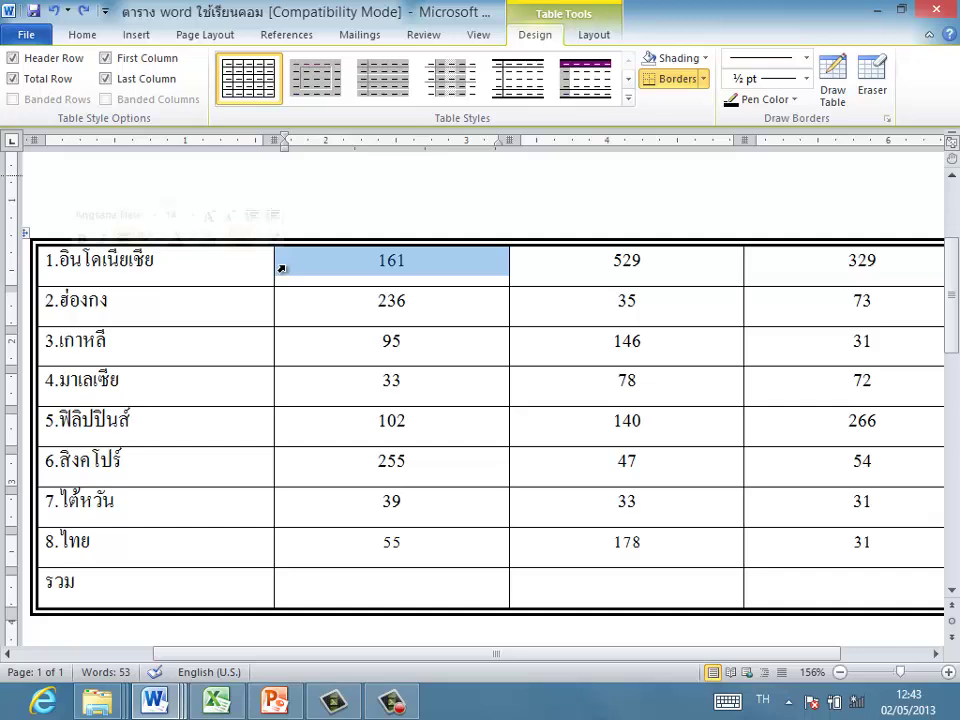
double_click(281, 268)
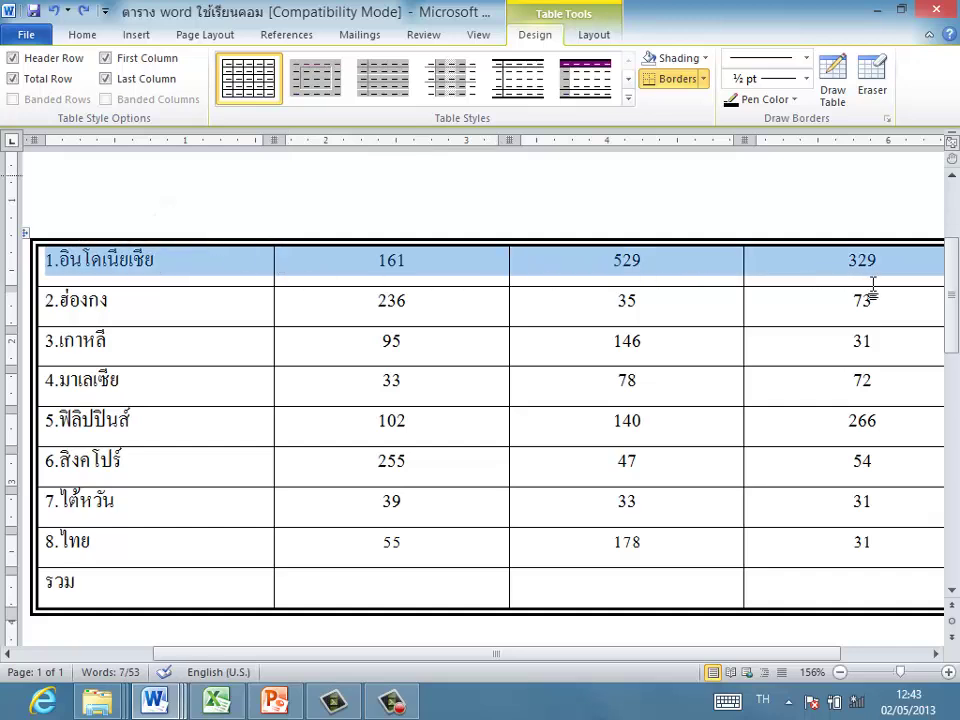
click(450, 343)
click(280, 265)
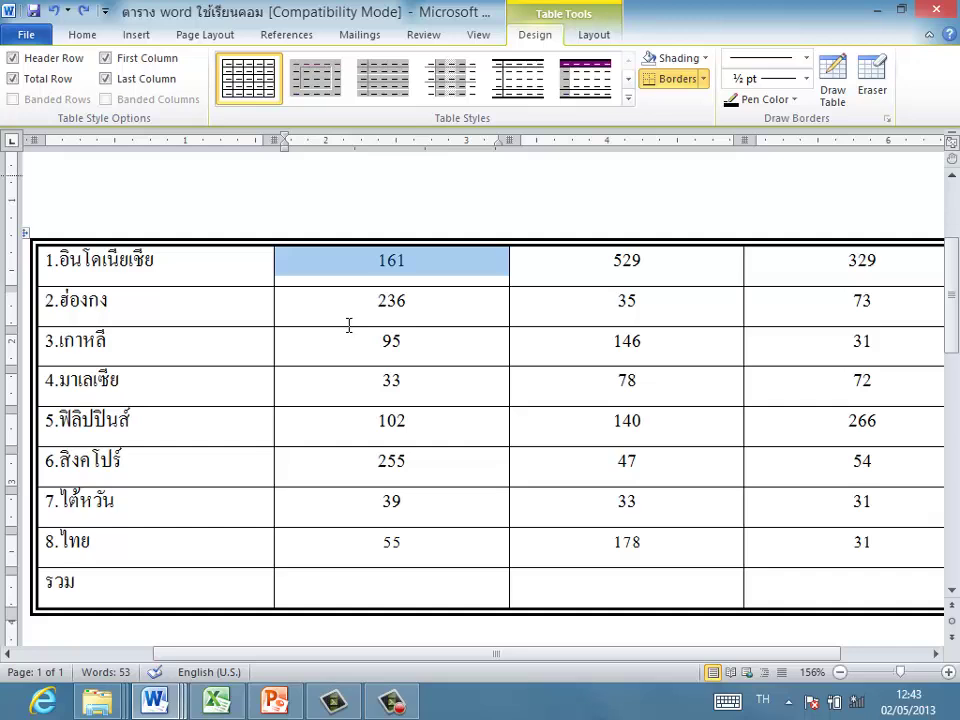
Clear and reselect the single 161 cell in the first row twice.
key(Right)
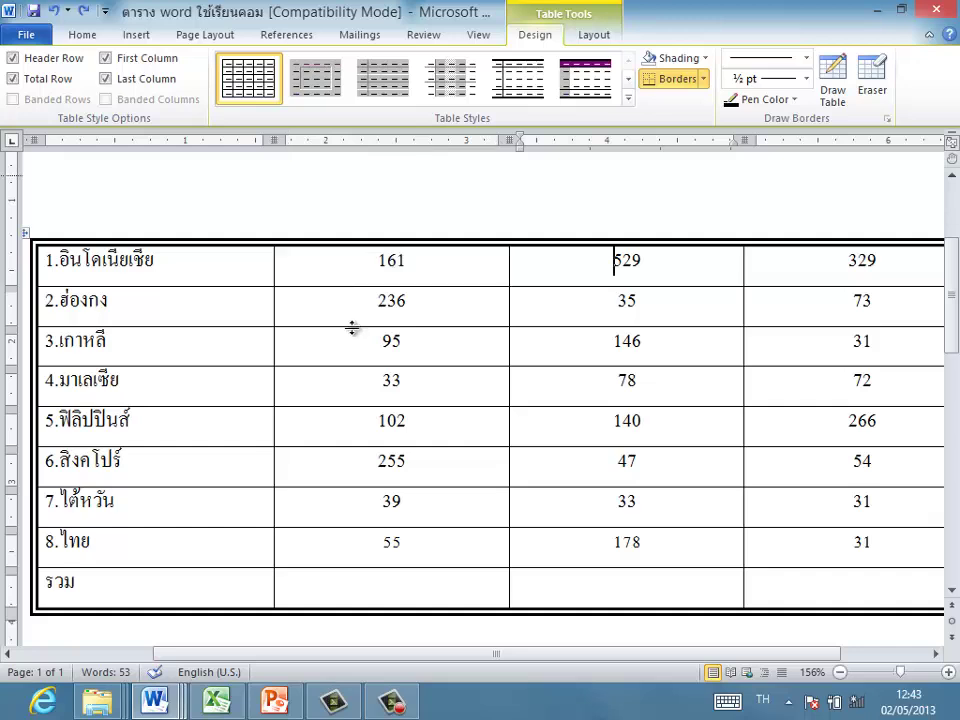
click(281, 266)
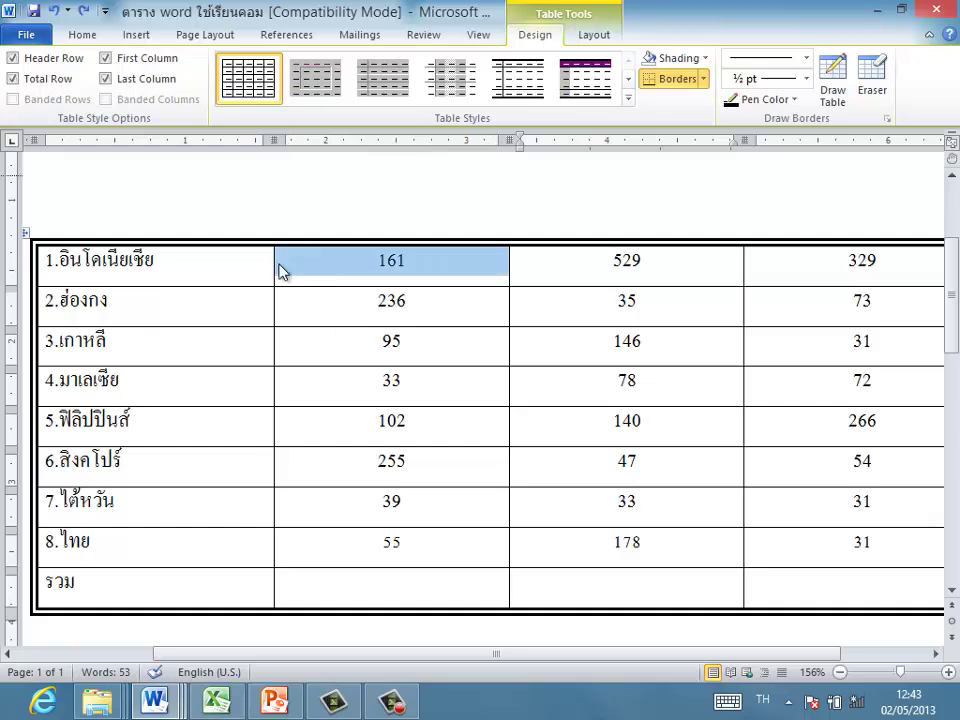
key(Right)
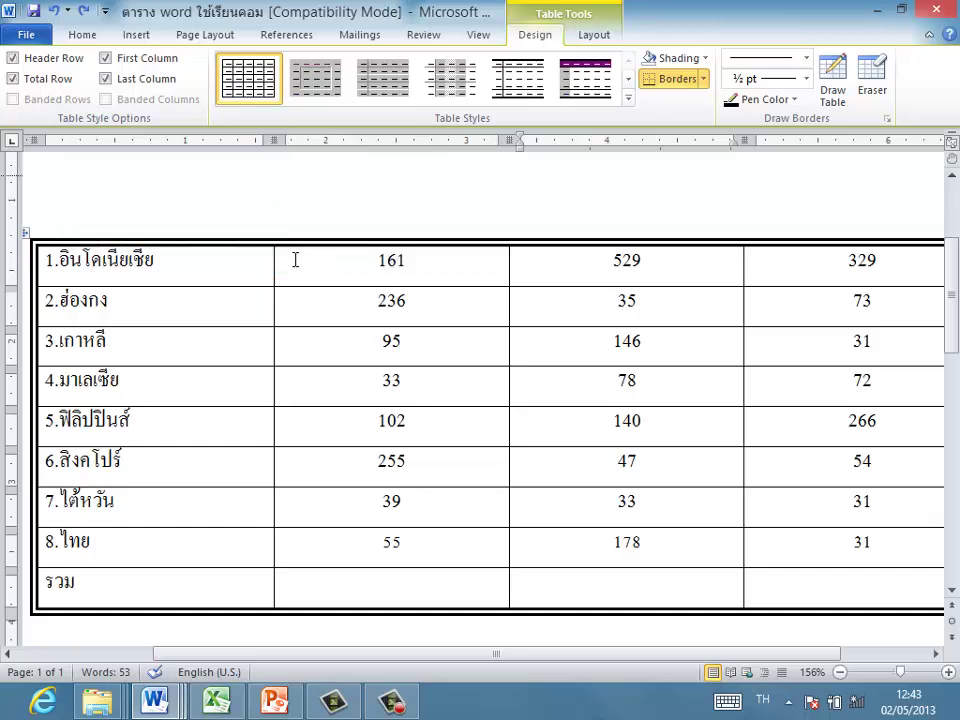
click(276, 271)
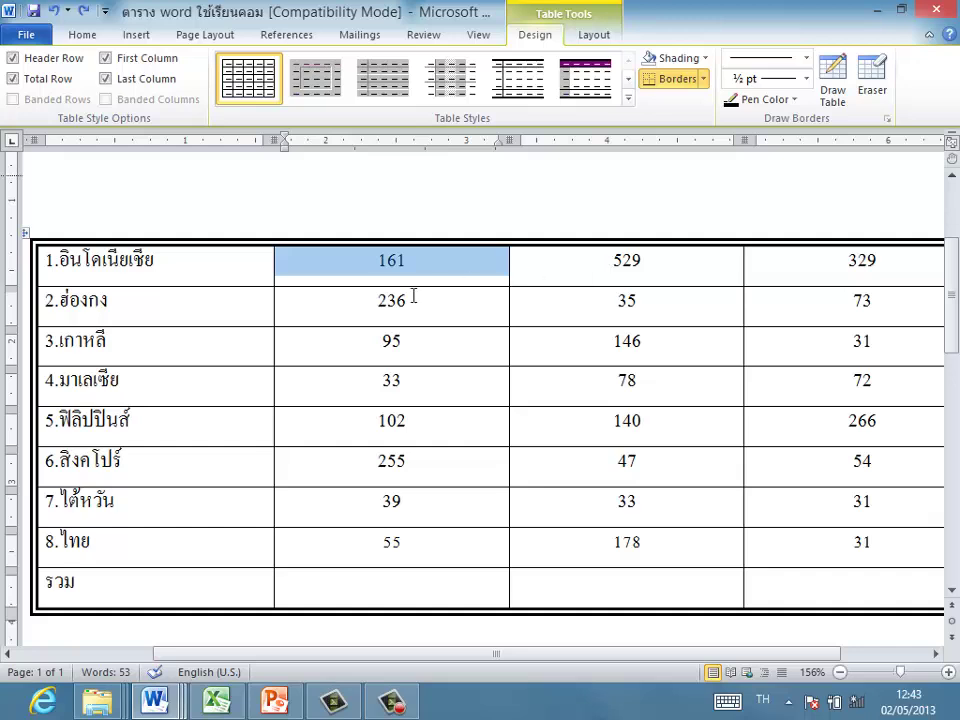
Select the 161 and 529 cells in the first row, bring up the Merge Cells option for them, and dismiss it.
drag(290, 266, 647, 275)
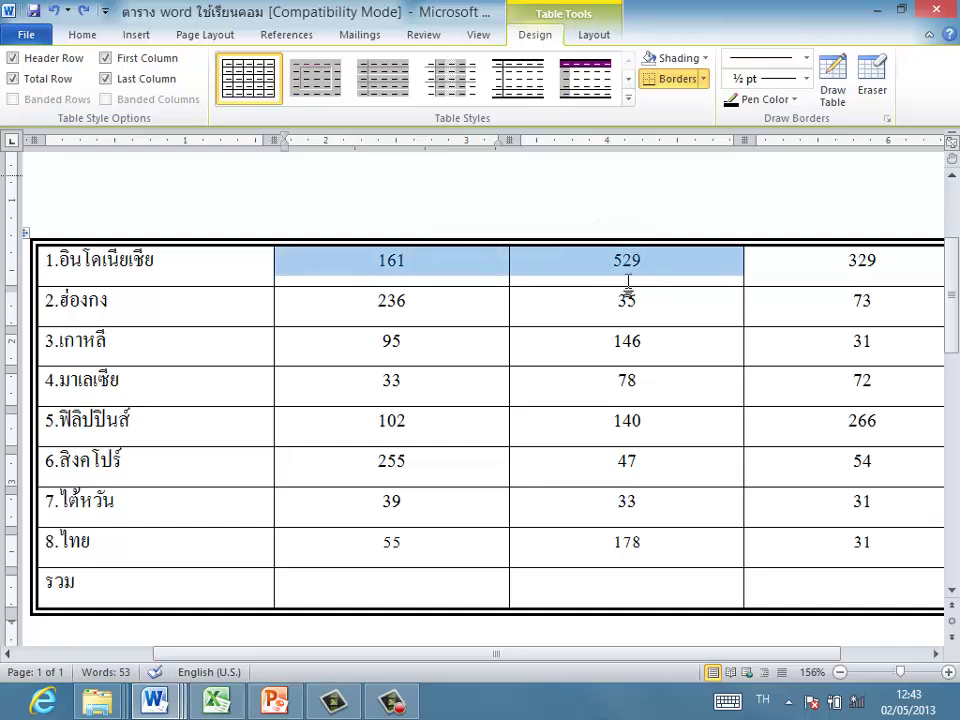
click(595, 36)
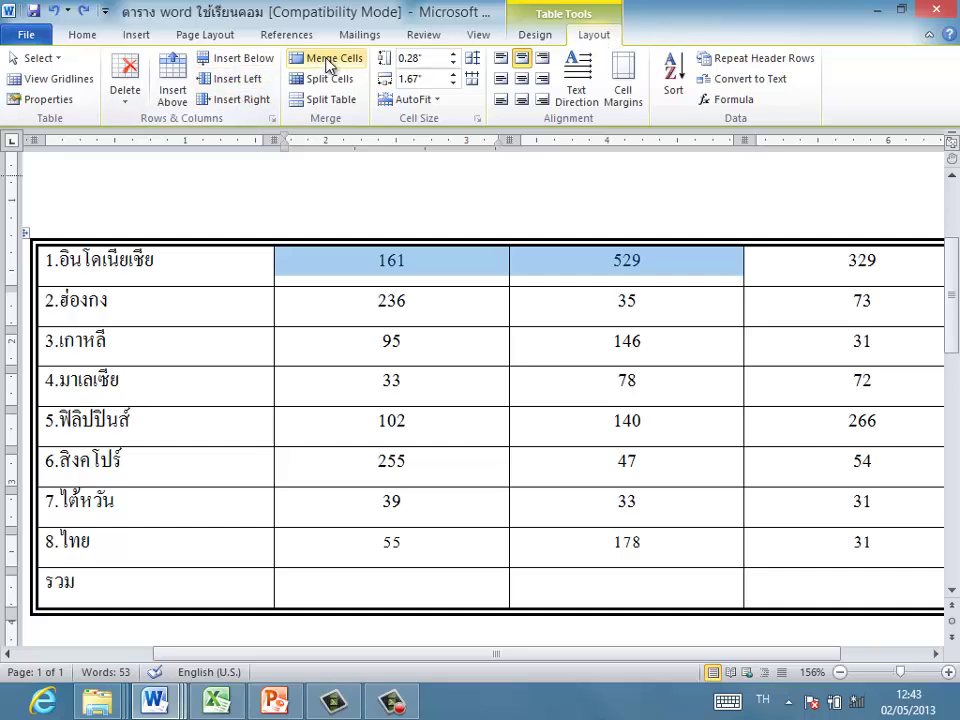
right_click(518, 262)
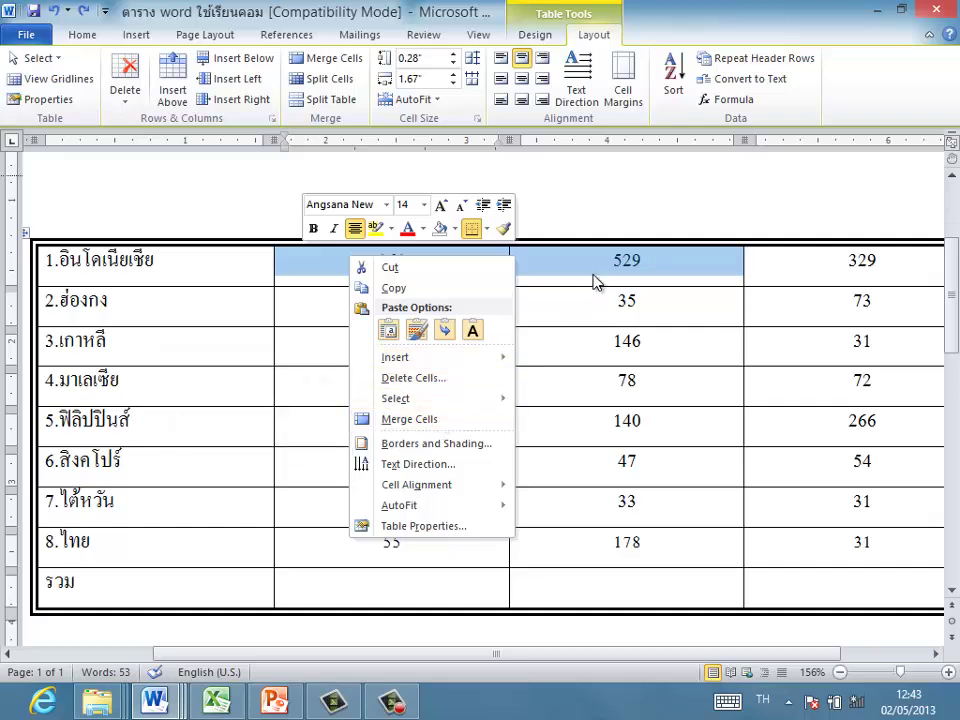
click(533, 266)
click(618, 300)
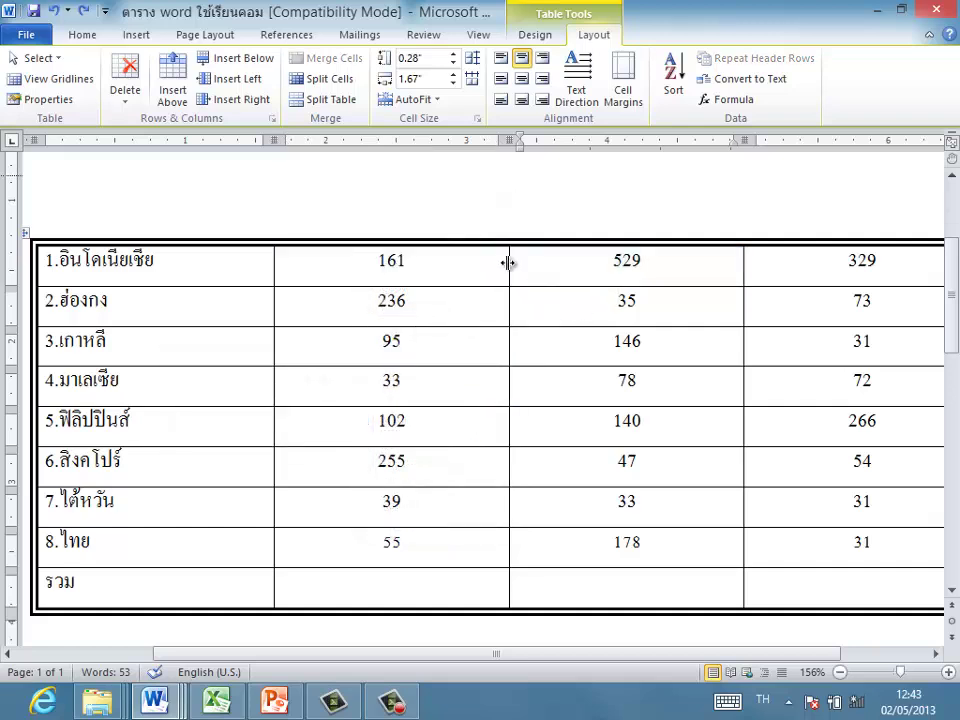
click(540, 36)
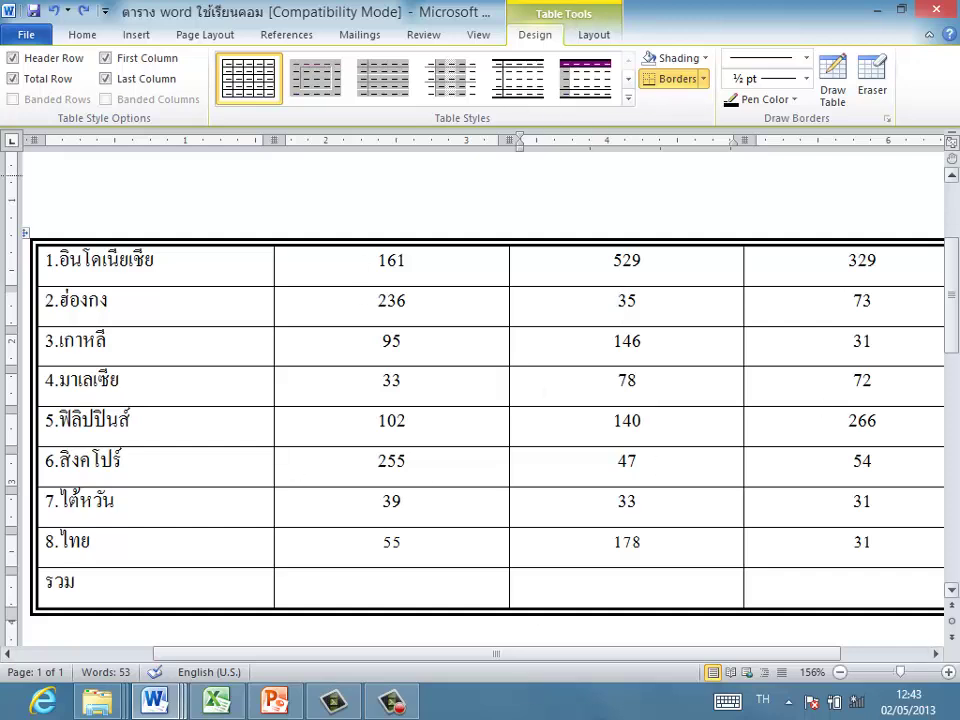
click(596, 38)
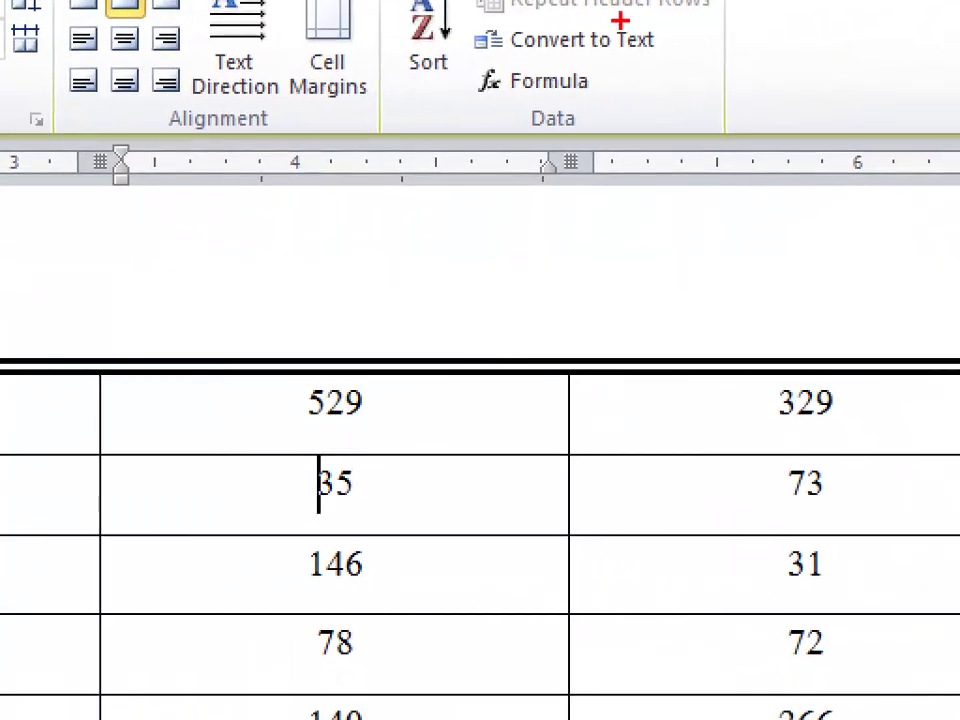
mouse_move(619, 21)
mouse_down()
mouse_move(493, 26)
mouse_move(510, 80)
mouse_move(675, 64)
mouse_move(684, 15)
mouse_up()
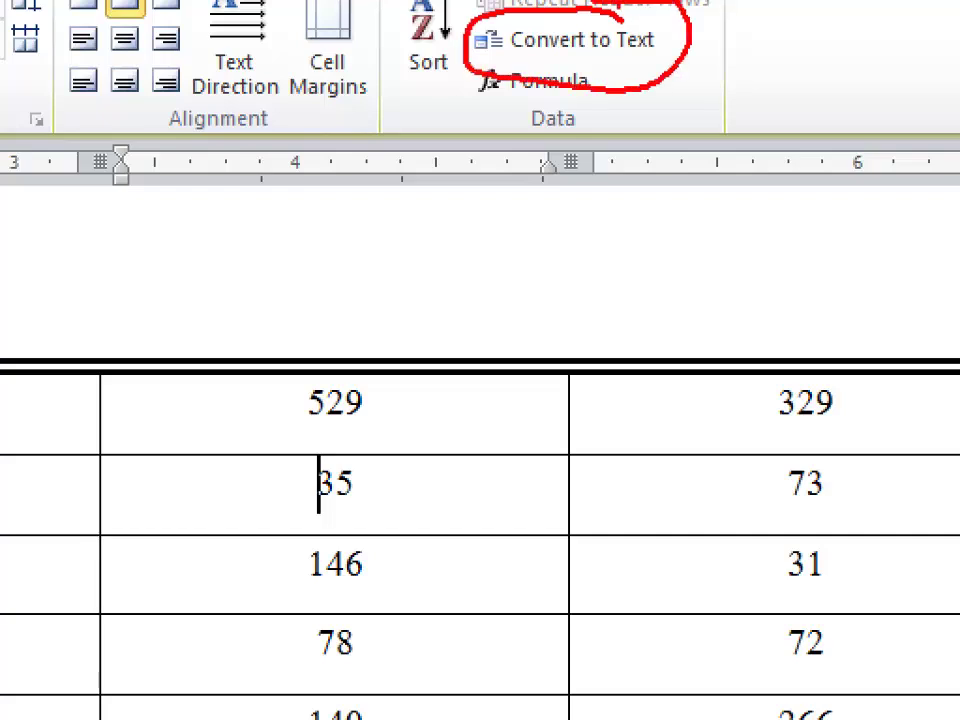
drag(726, 49, 768, 8)
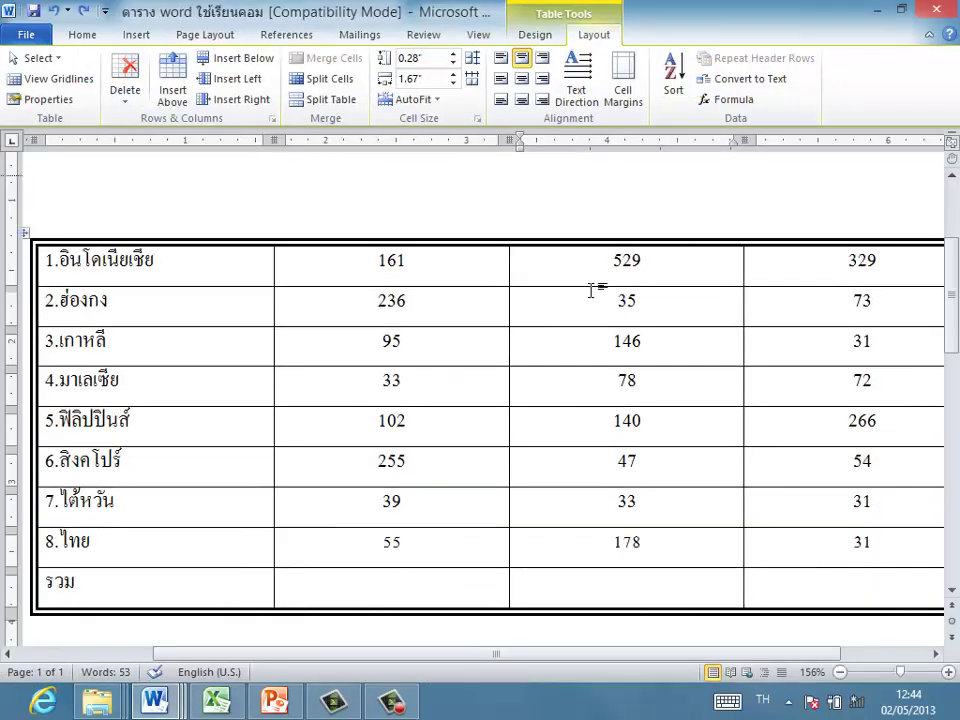
Convert the whole table to text separated by commas, and undo the conversion.
click(563, 278)
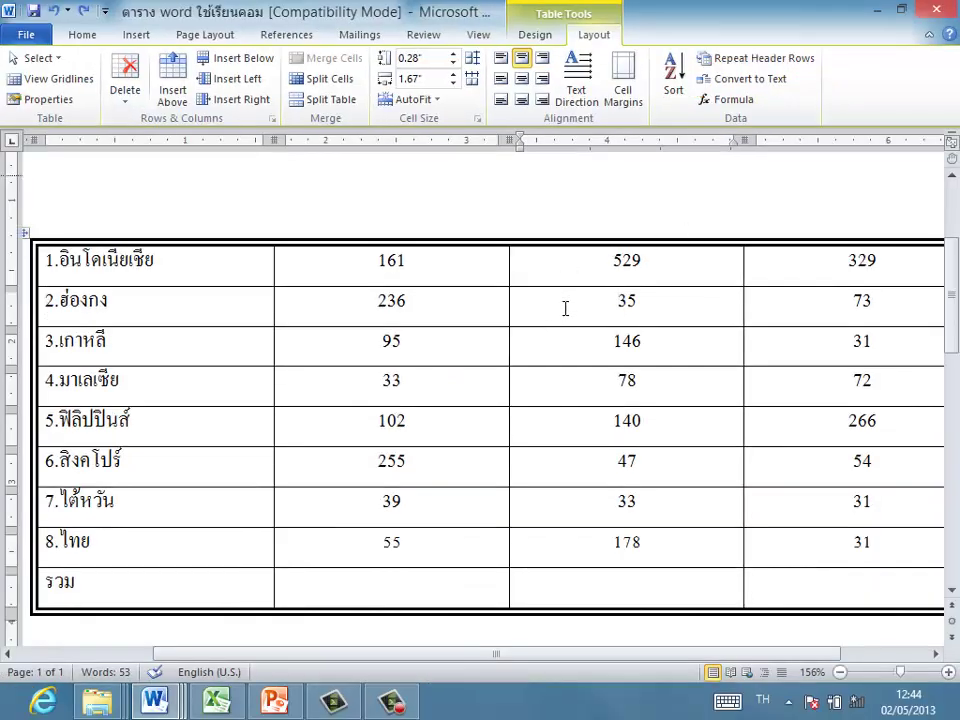
click(785, 83)
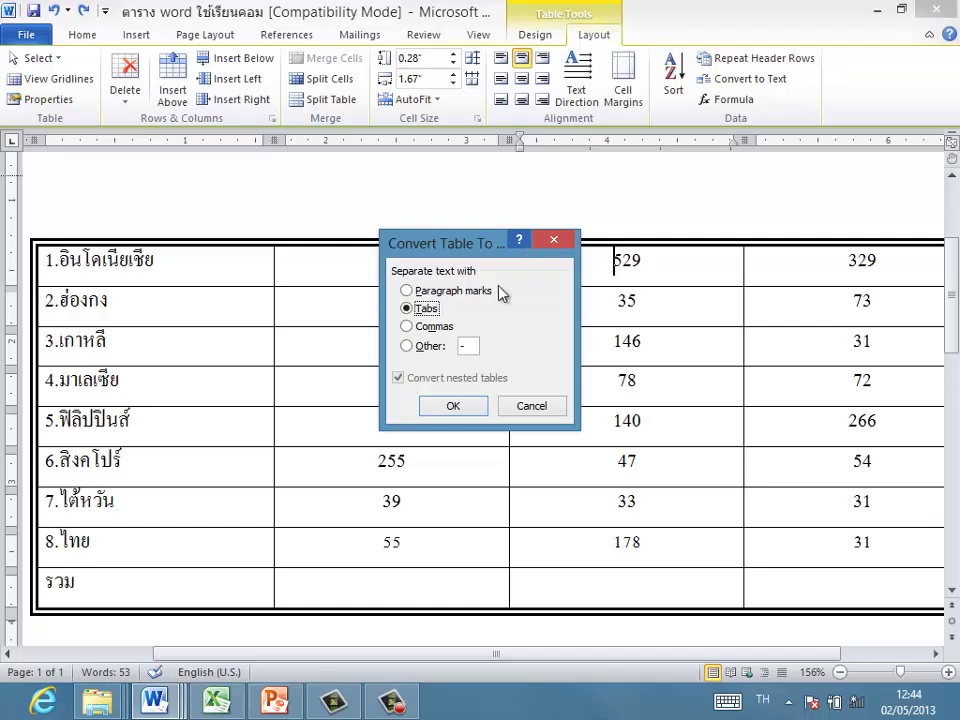
drag(530, 258, 289, 142)
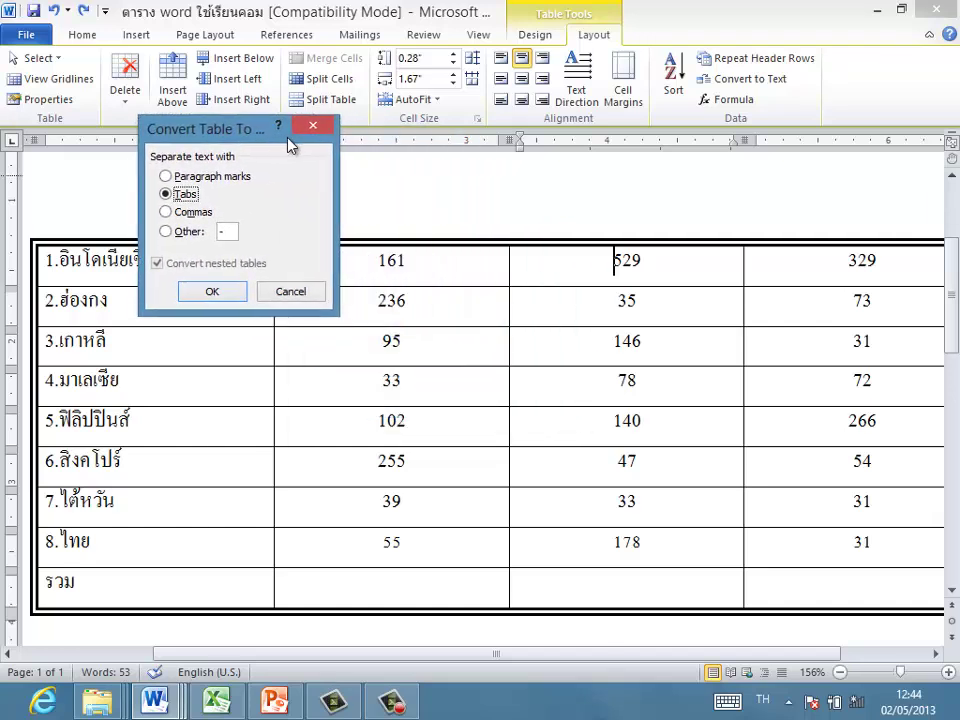
click(165, 212)
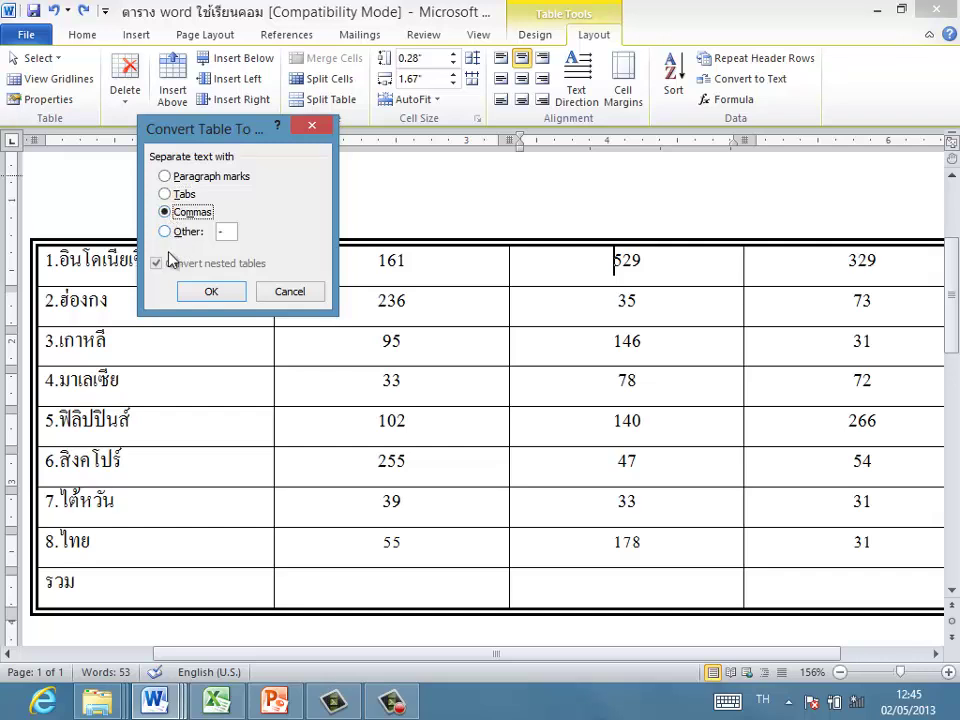
click(212, 292)
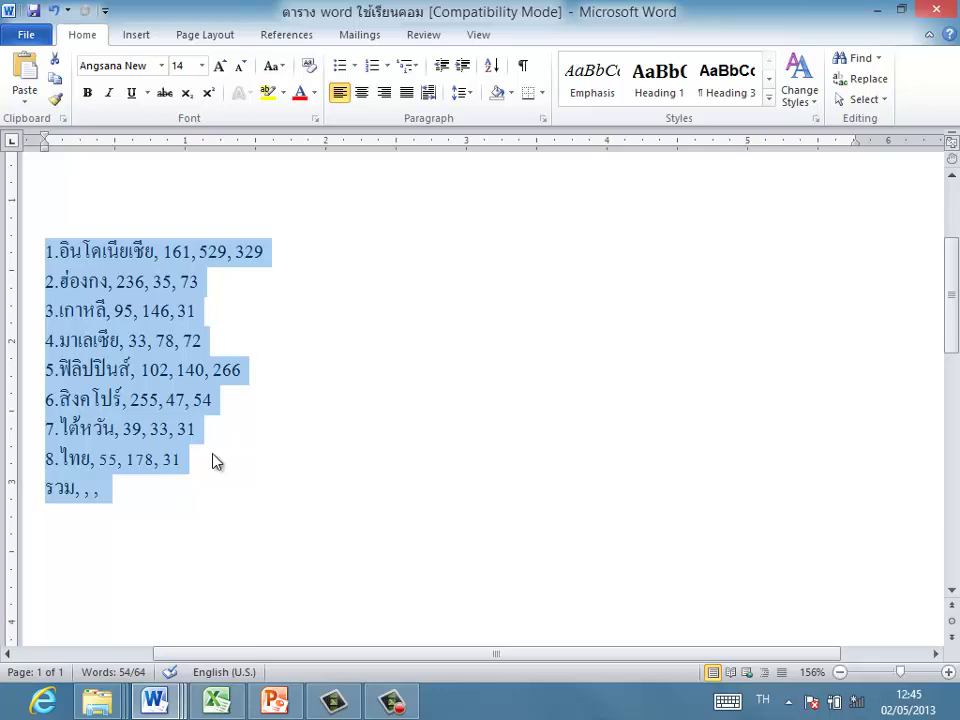
click(47, 10)
Convert the table to text separated by tabs, and undo the conversion.
click(776, 80)
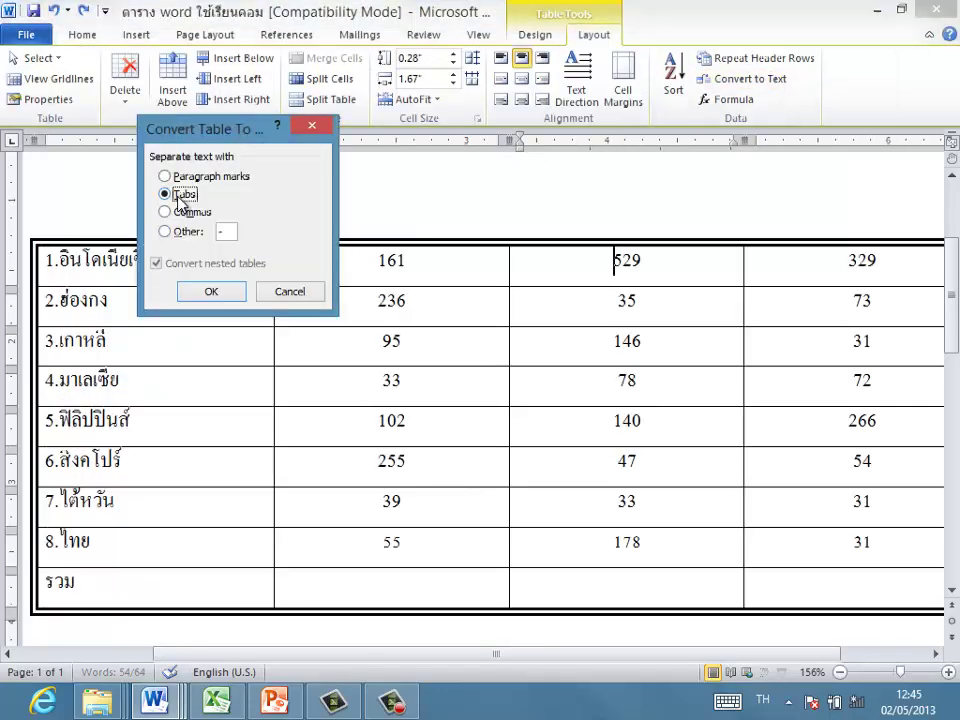
click(214, 291)
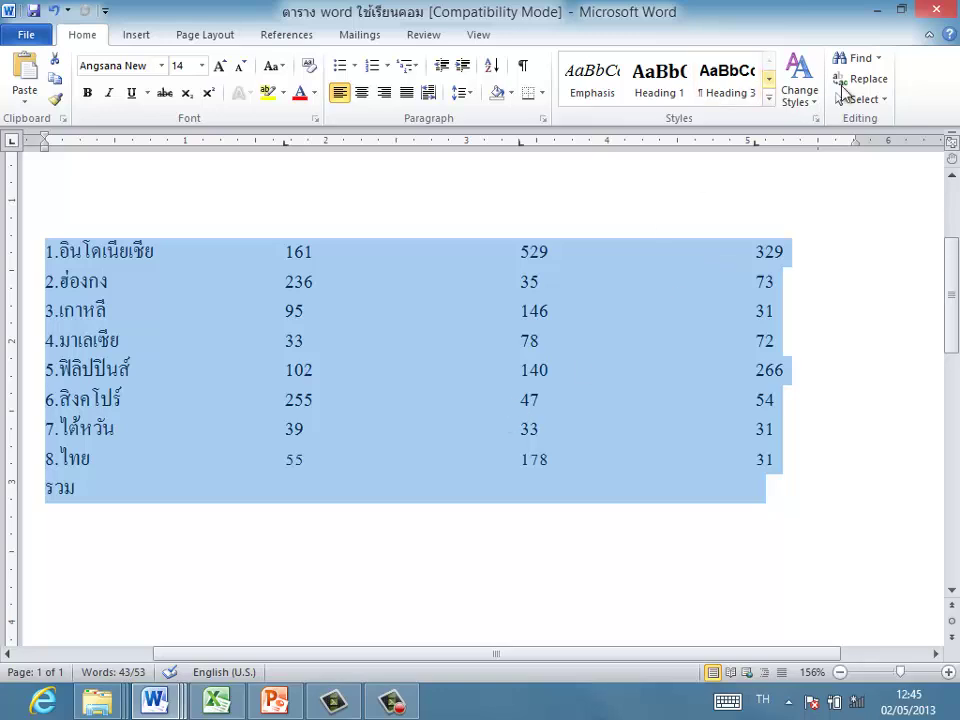
click(53, 11)
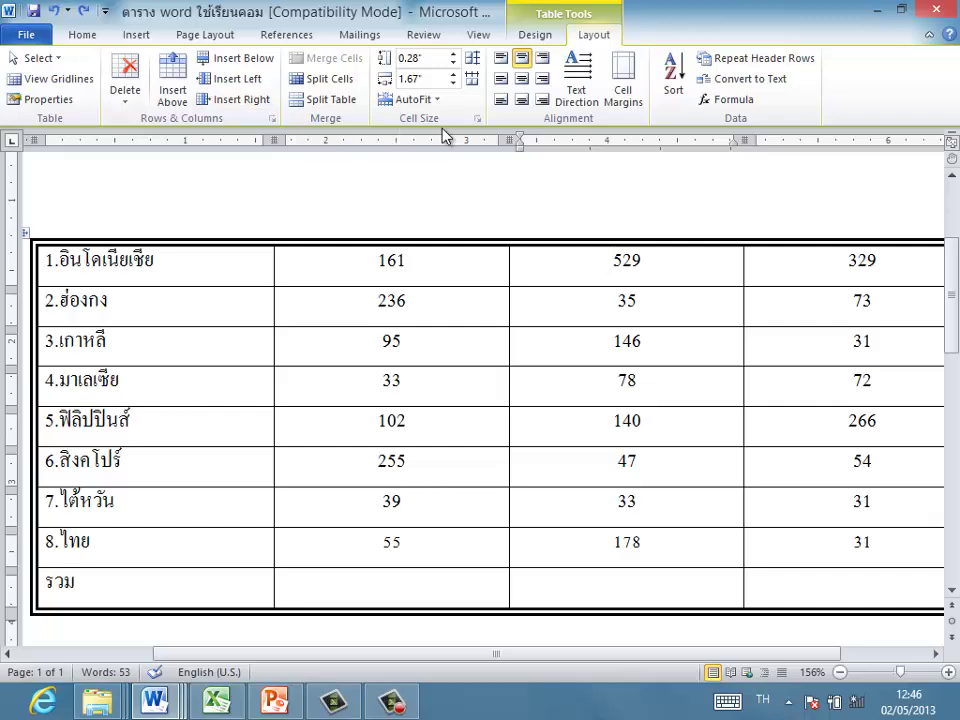
click(668, 92)
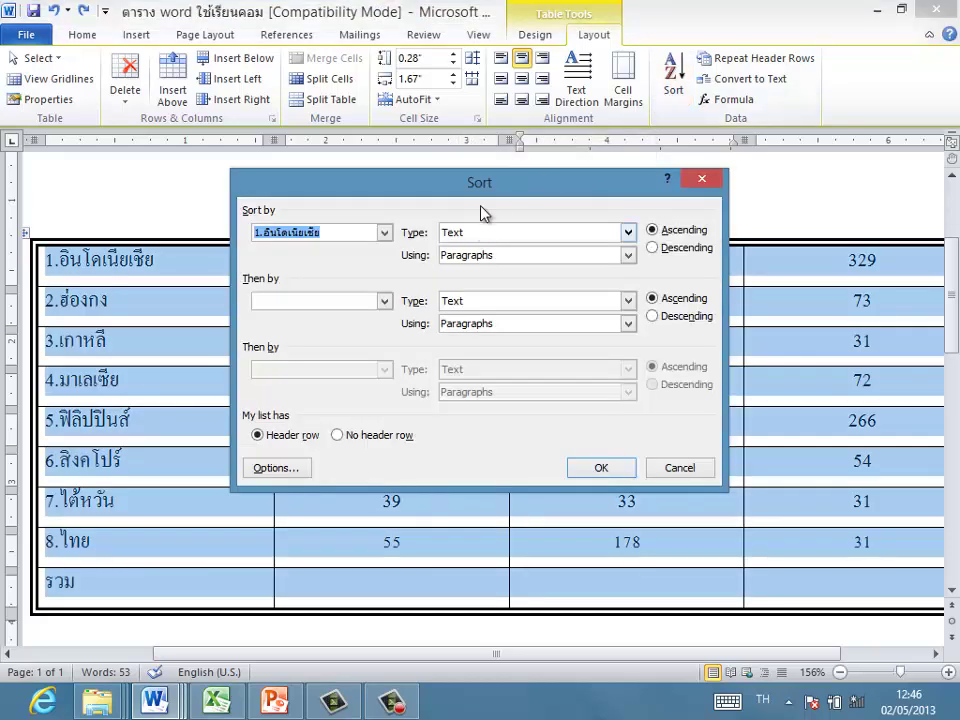
drag(507, 189, 268, 381)
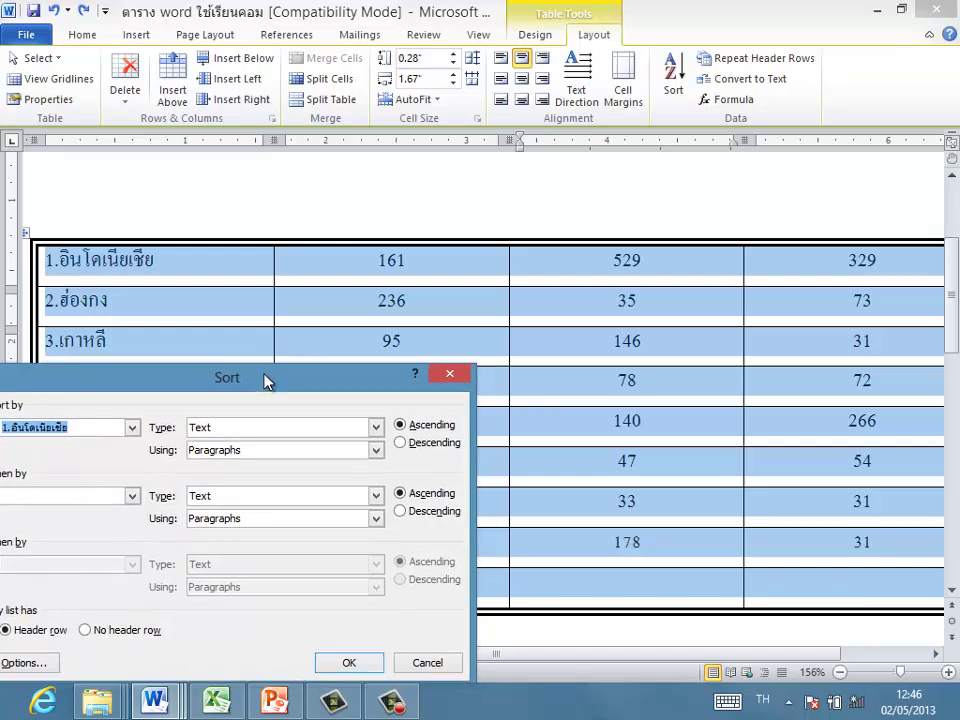
click(449, 373)
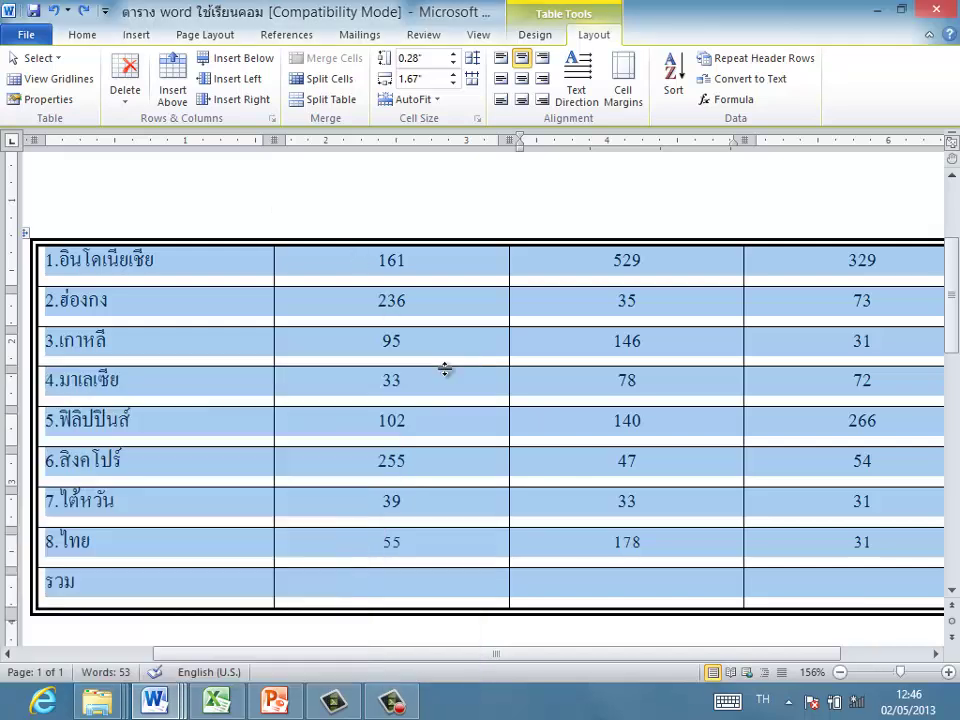
Sort the table by the second column as numbers in descending order, treating the first row as a header row.
click(350, 276)
drag(350, 276, 389, 575)
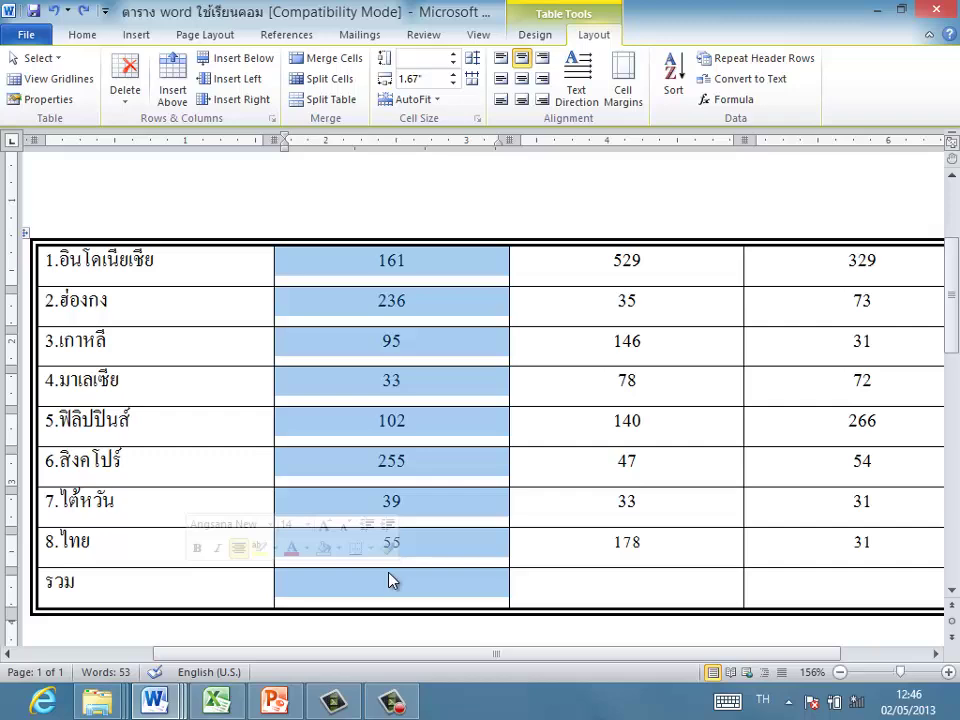
click(673, 70)
drag(305, 388, 472, 164)
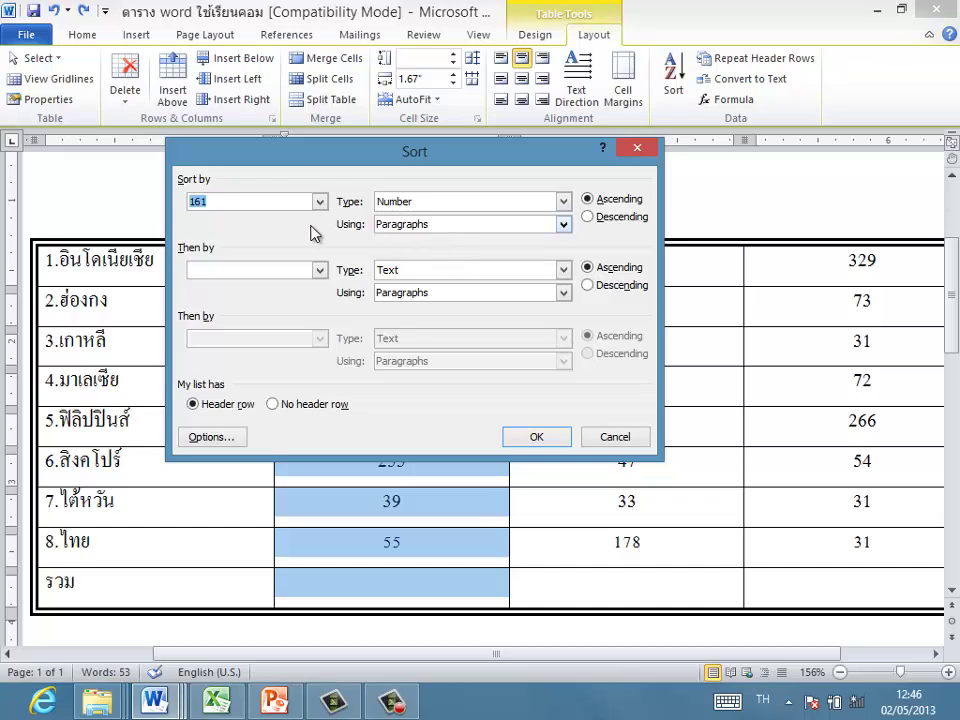
click(589, 220)
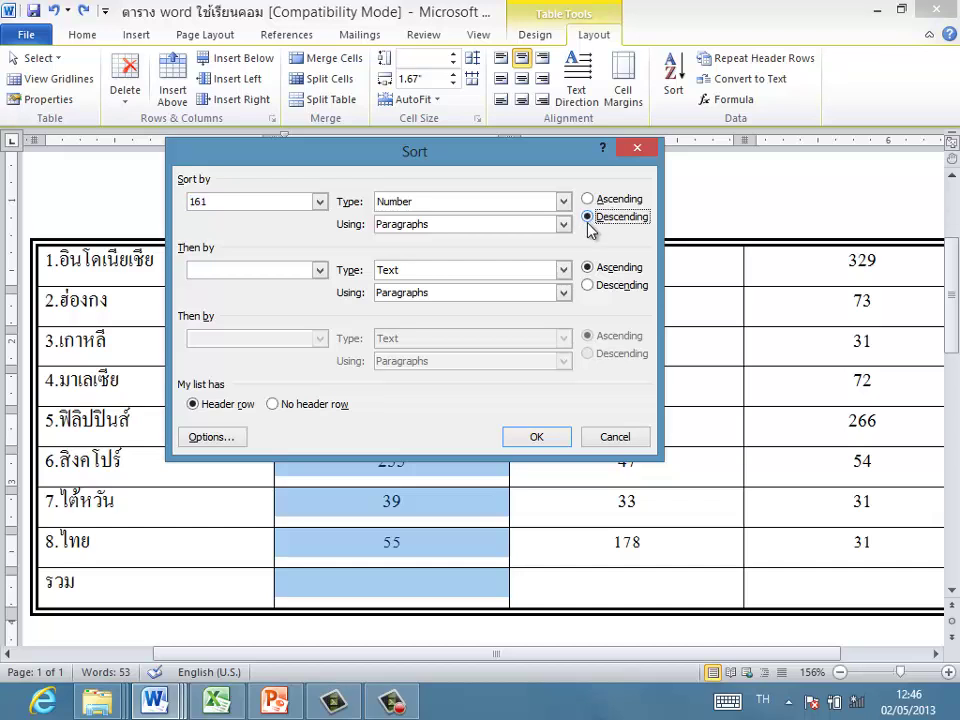
click(537, 440)
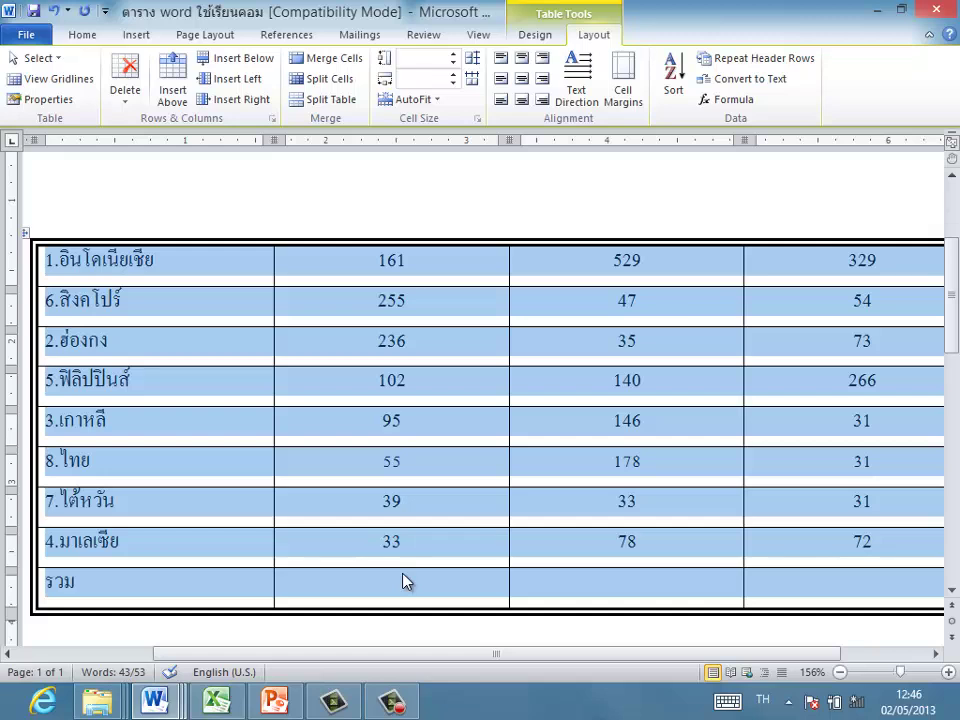
click(681, 85)
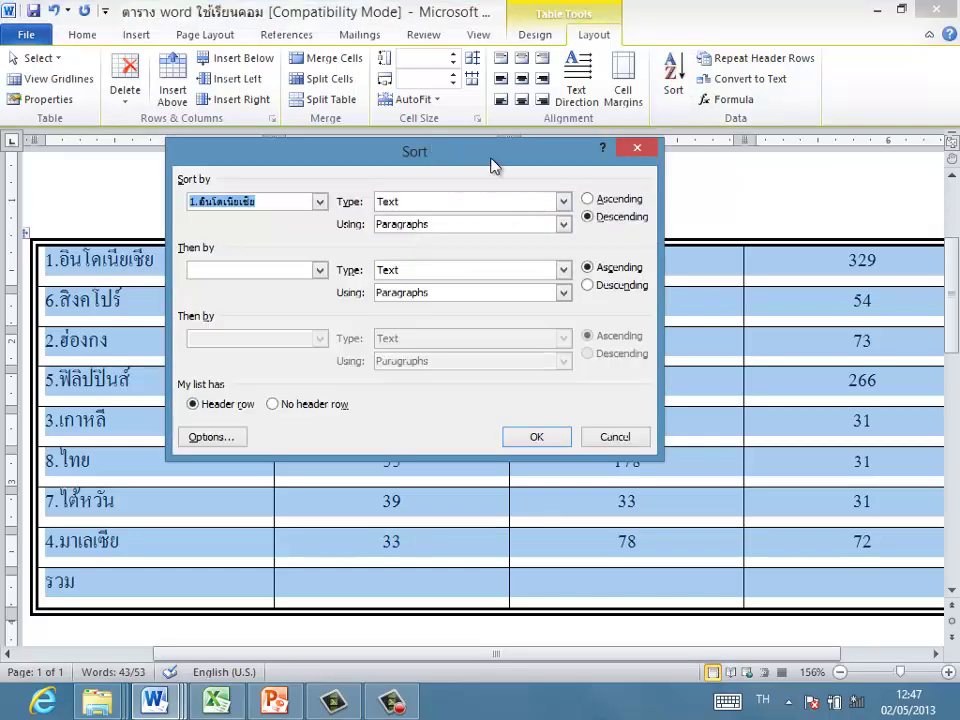
drag(493, 165, 368, 67)
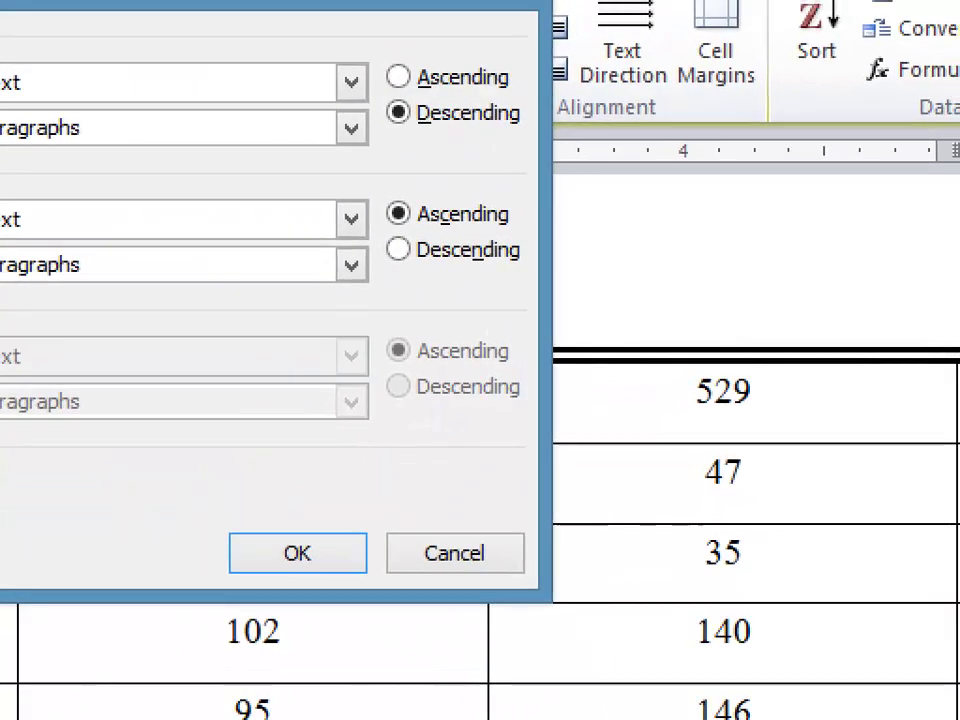
mouse_move(471, 56)
mouse_down()
mouse_move(396, 55)
mouse_move(406, 92)
mouse_move(504, 88)
mouse_move(522, 38)
mouse_up()
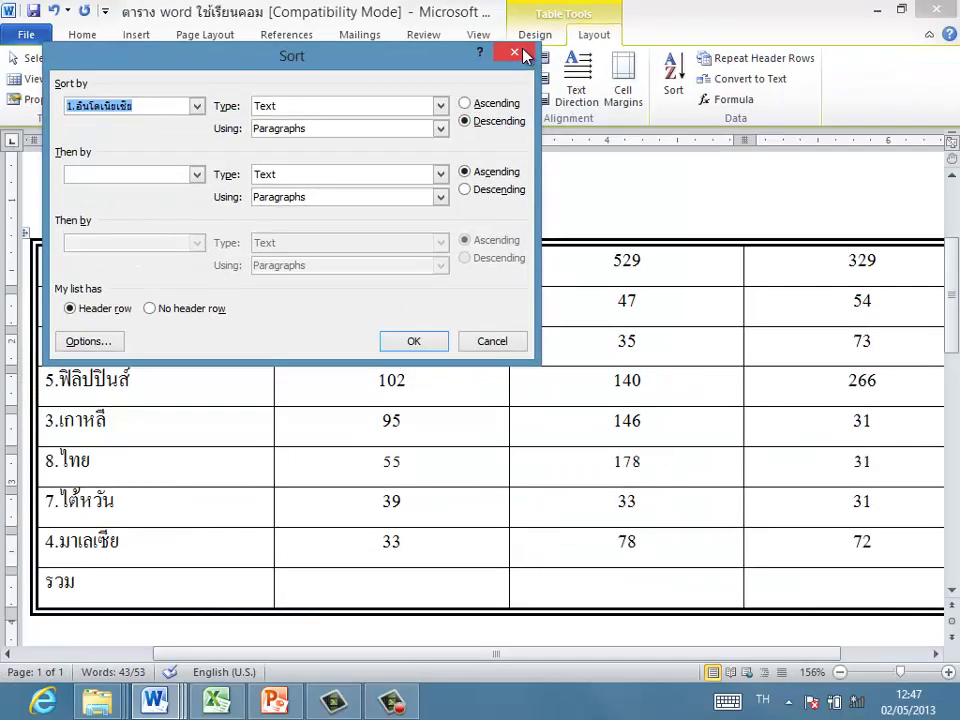
click(521, 51)
Sort the rows above the total row by the second column as numbers in ascending order, keeping the first row as header.
click(378, 262)
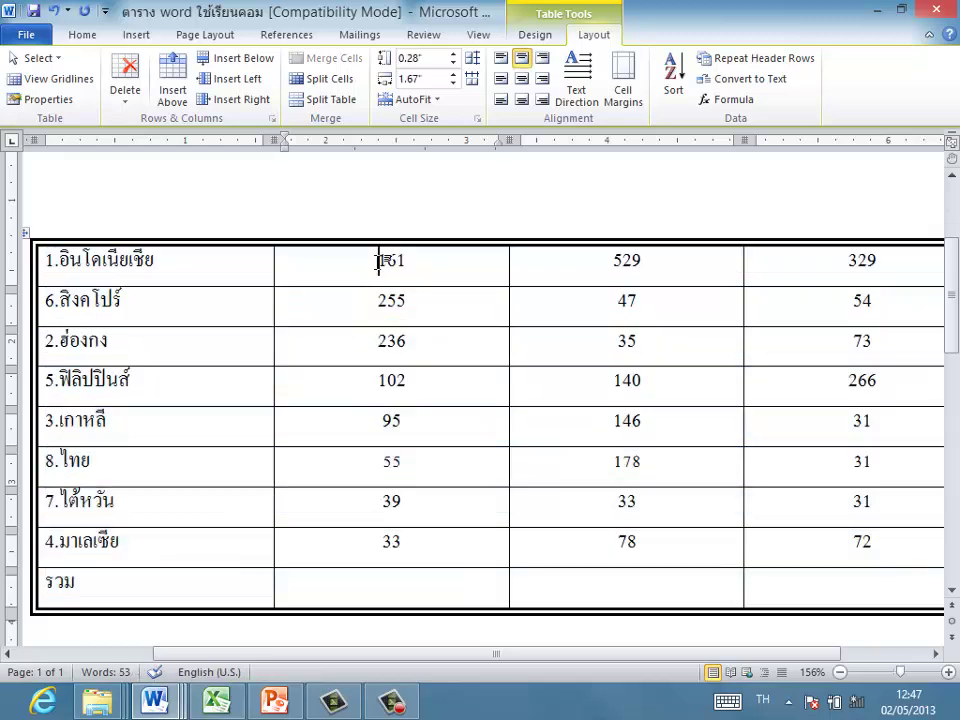
drag(378, 262, 396, 546)
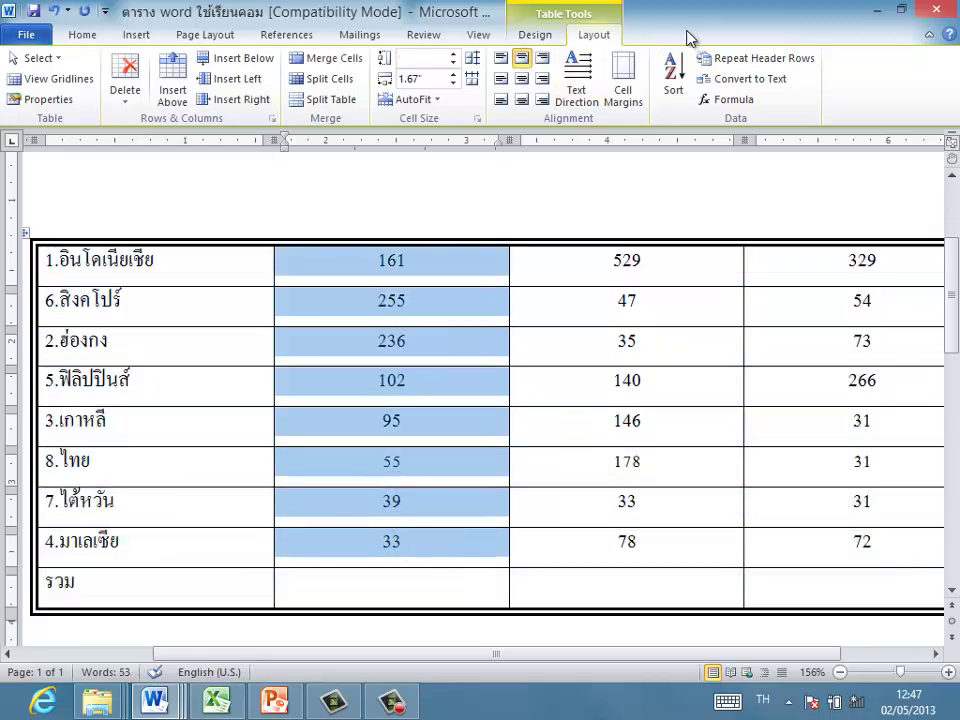
click(674, 78)
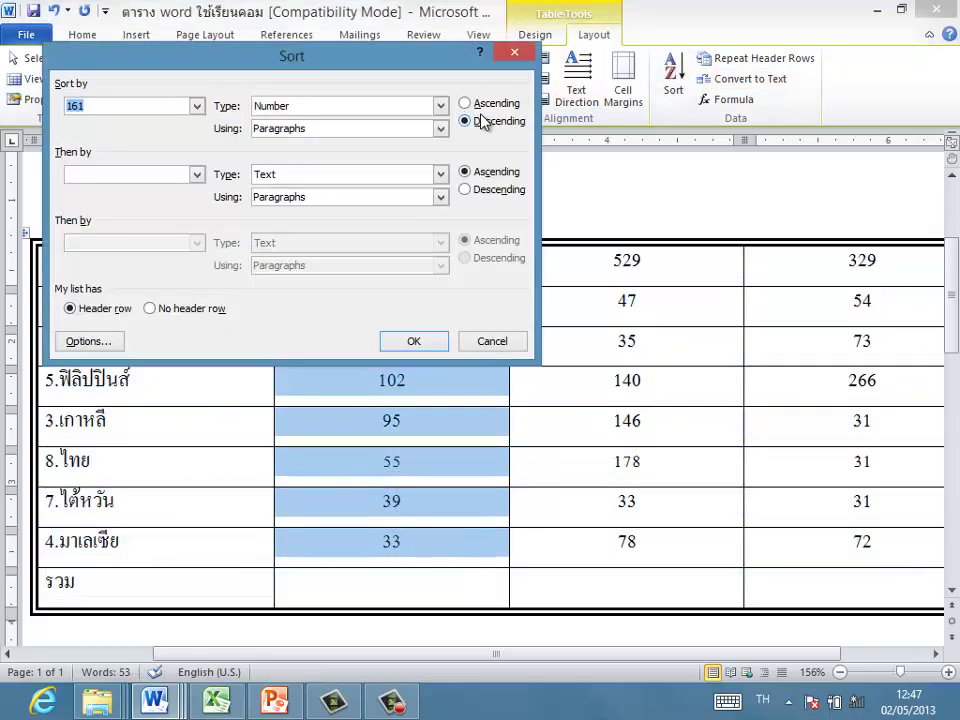
click(465, 103)
click(424, 344)
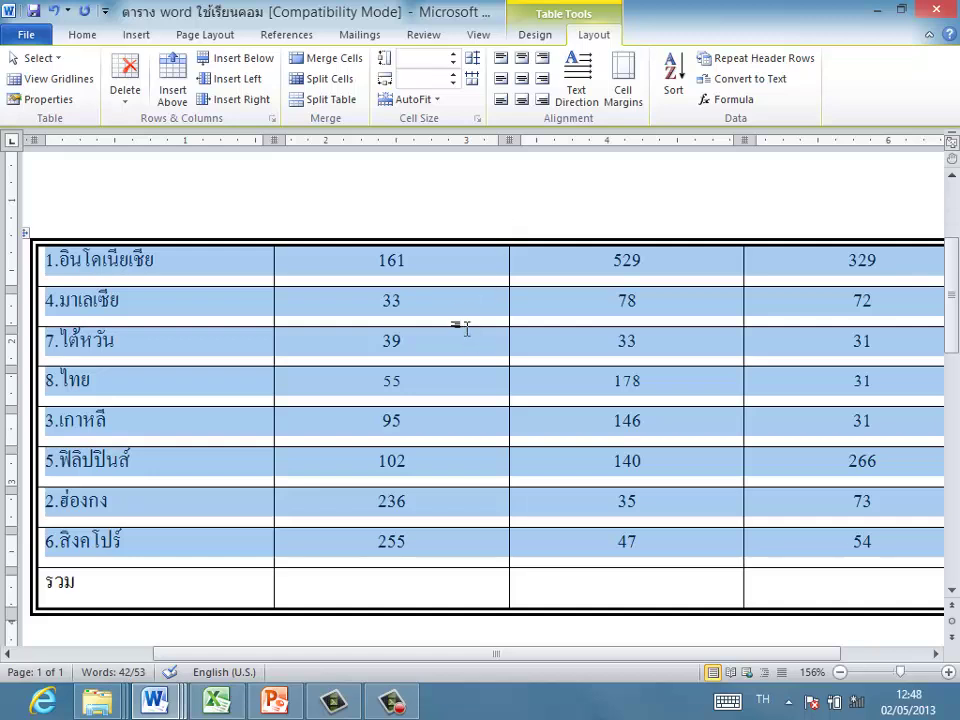
Sort the rows above the total row by the second column as numbers in descending order, keeping the first row as header.
drag(390, 260, 390, 541)
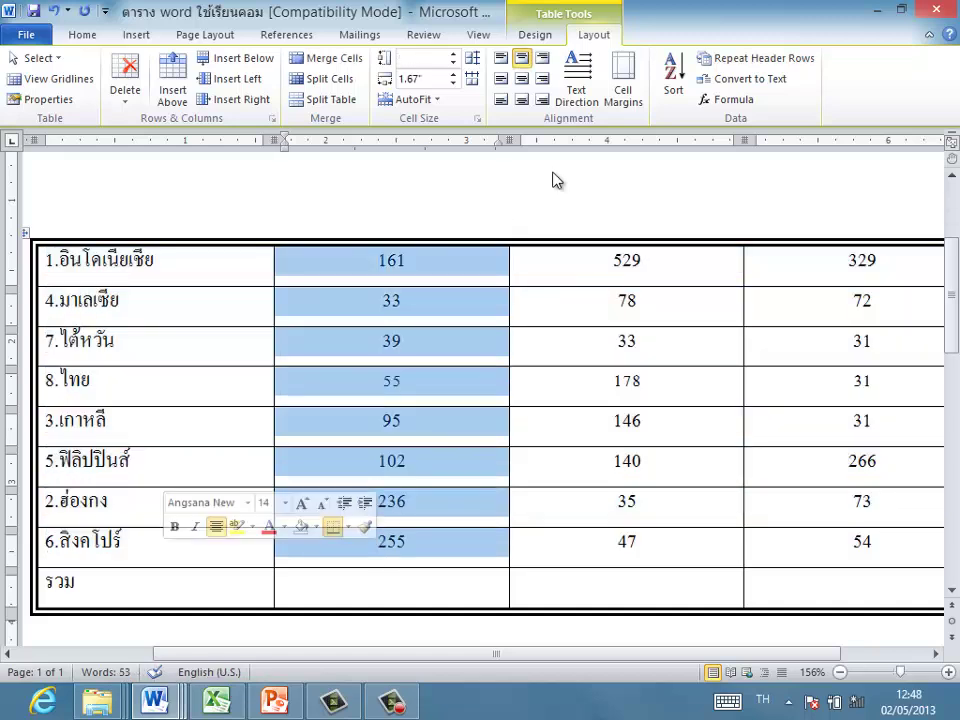
click(673, 75)
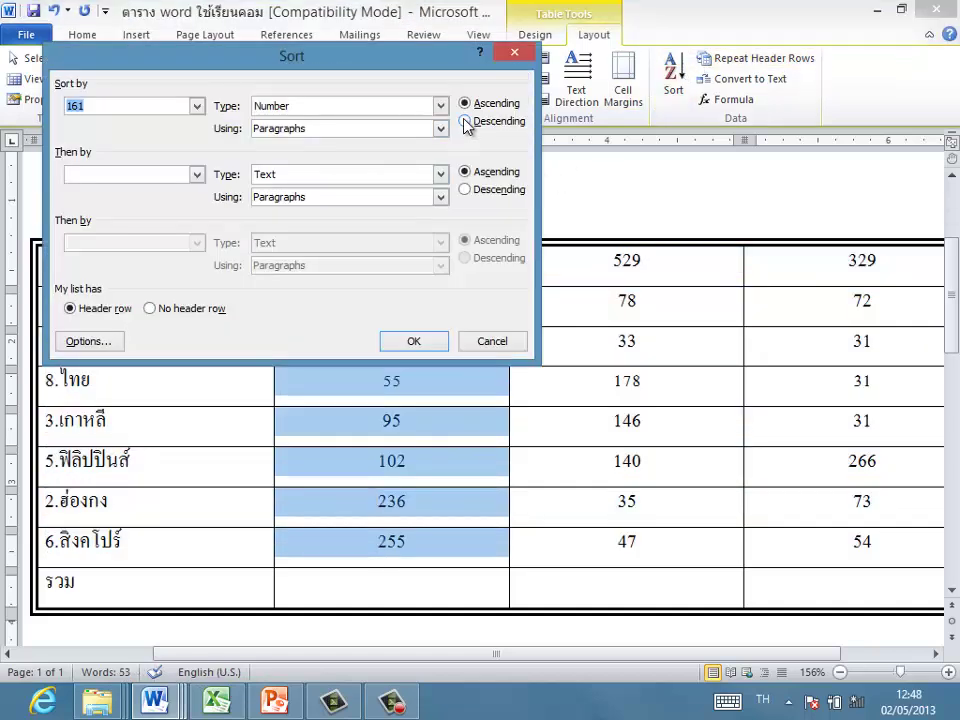
click(465, 121)
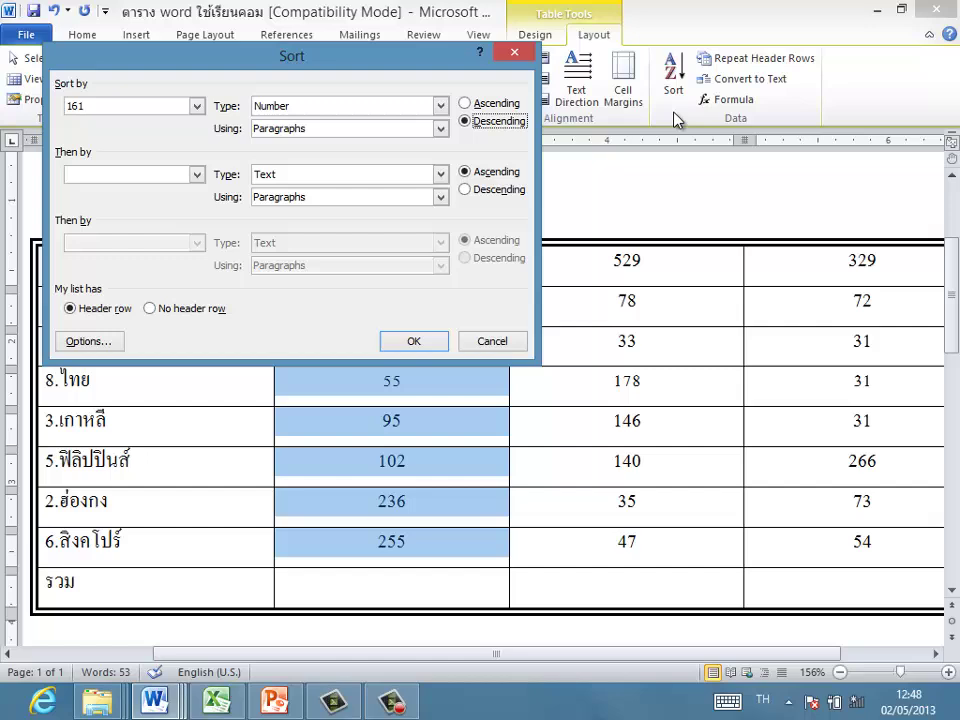
click(413, 341)
click(418, 352)
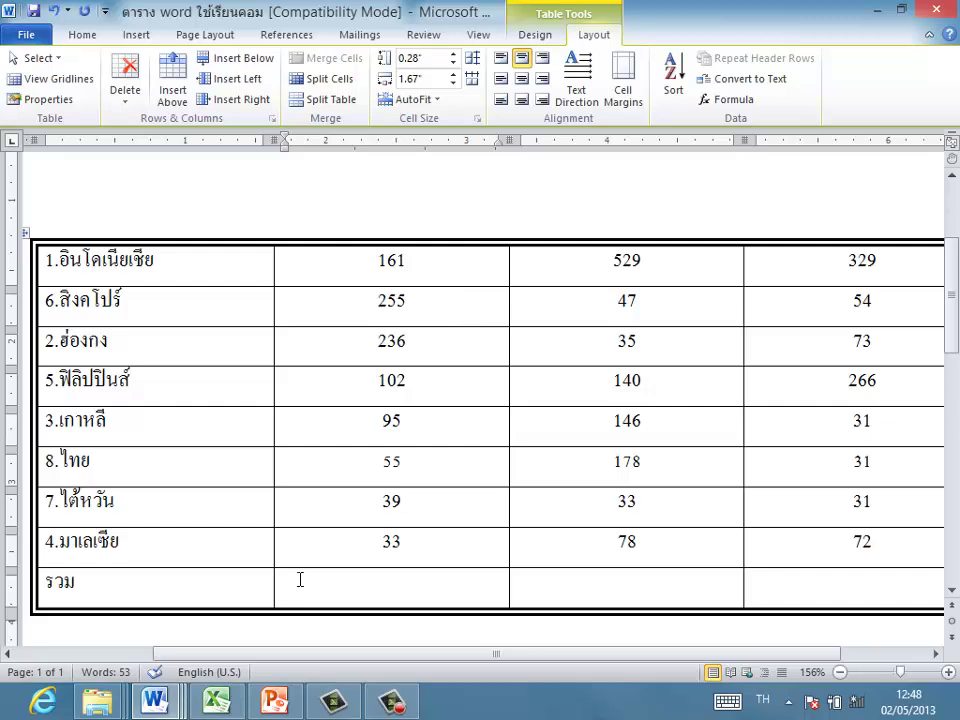
drag(369, 270, 386, 538)
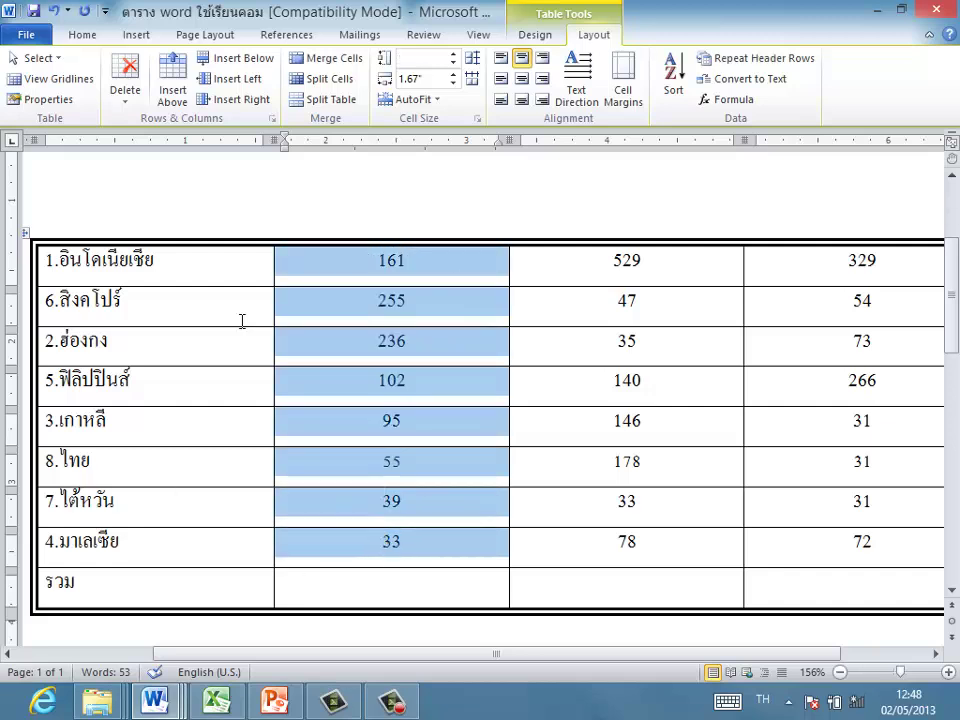
click(470, 252)
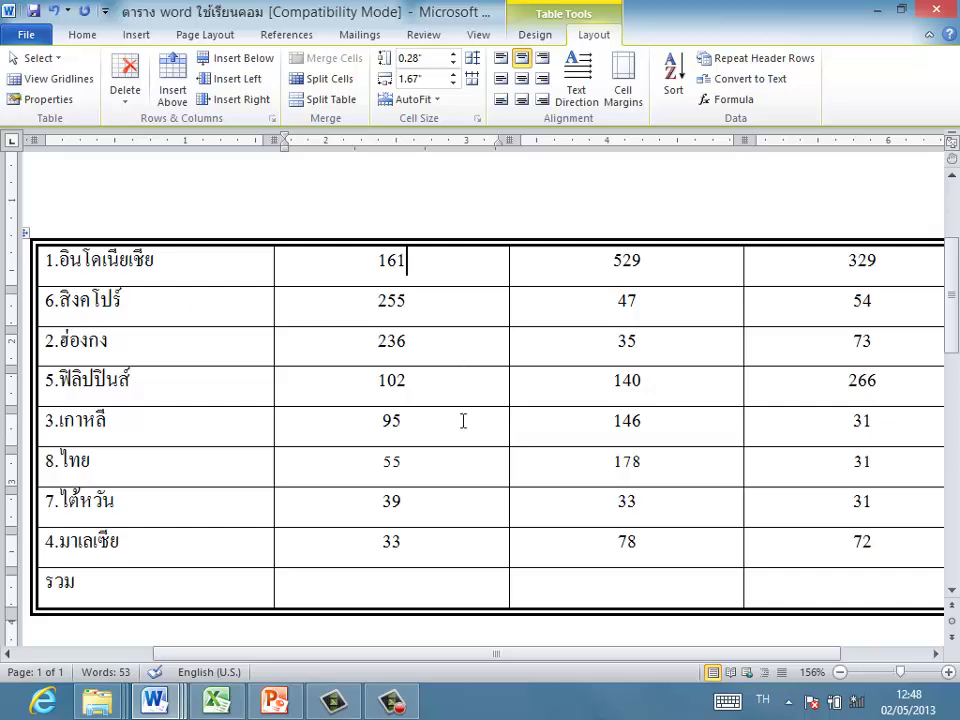
drag(343, 655, 525, 660)
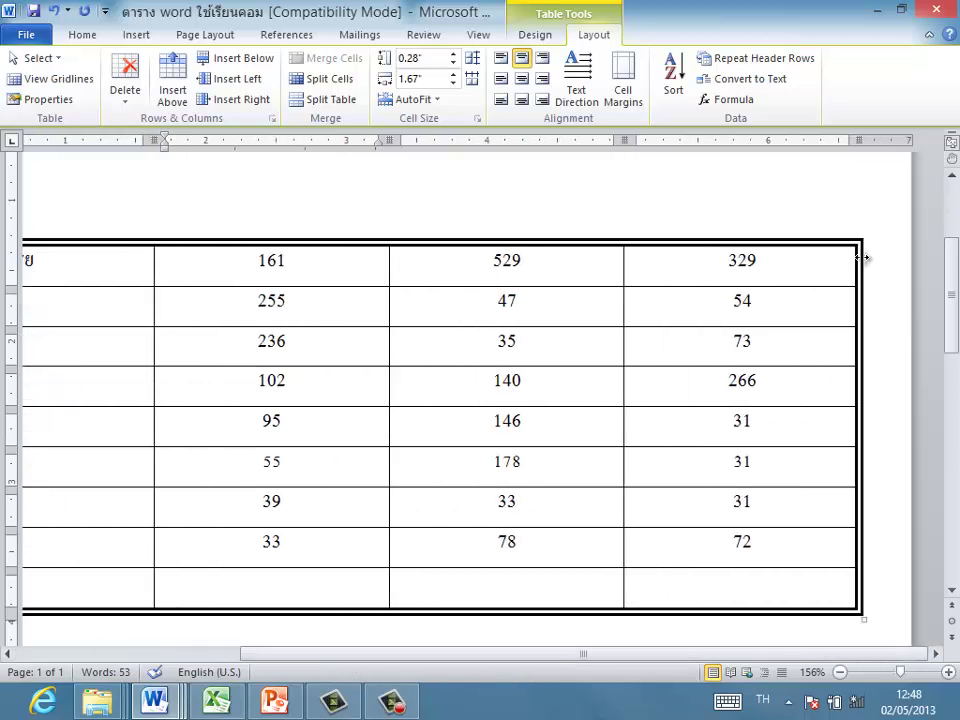
Undo the sorts and the preceding table size changes to restore the original country order and column widths.
click(60, 13)
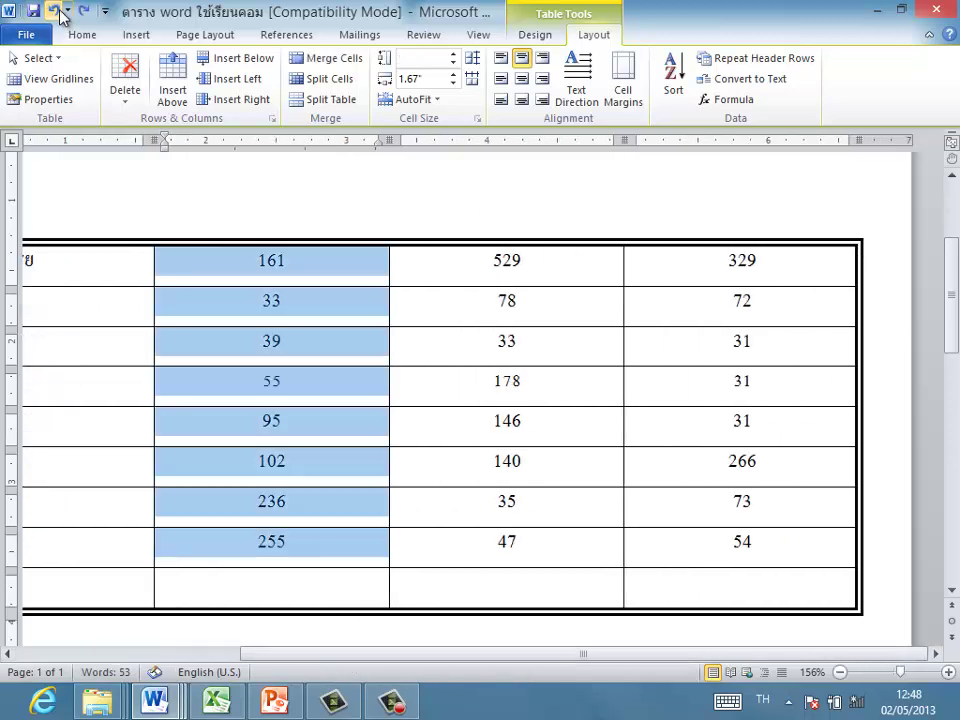
click(61, 14)
click(60, 13)
click(60, 13)
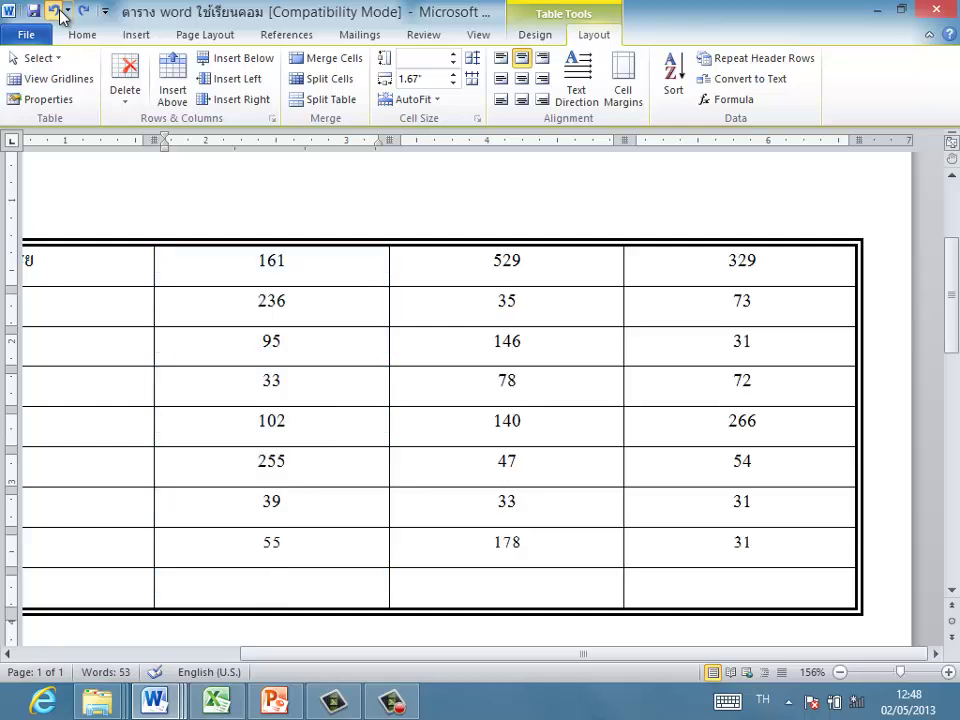
click(60, 13)
click(246, 560)
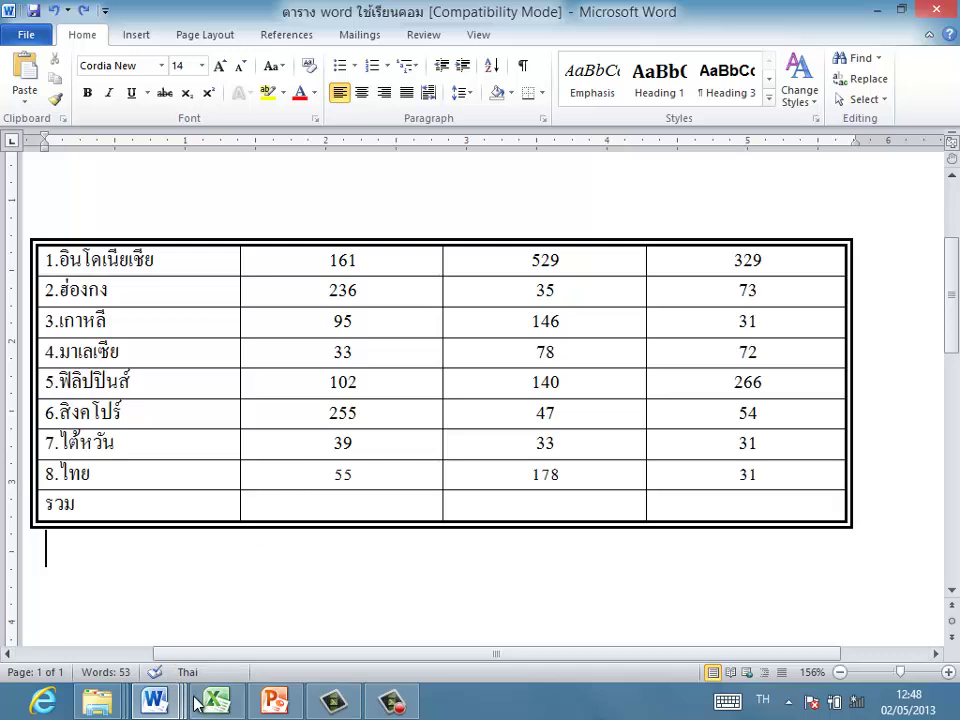
Review question 2 in the คอมพิเศษ document, and view the Sort settings for the table in ตาราง word ใช้เรียนคอม without sorting.
mouse_move(180, 705)
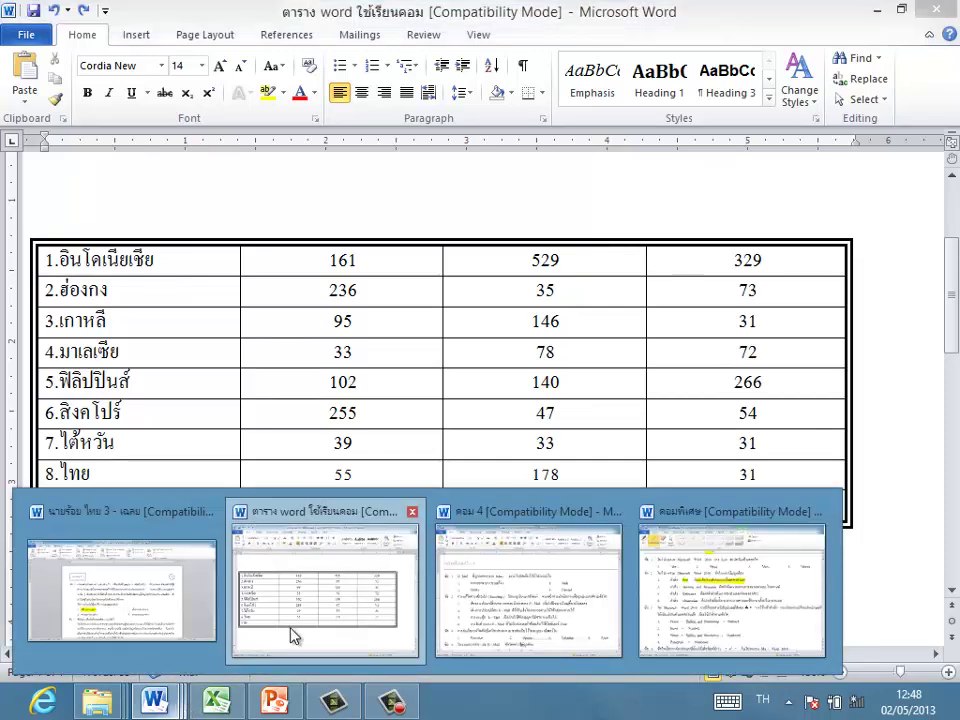
click(698, 585)
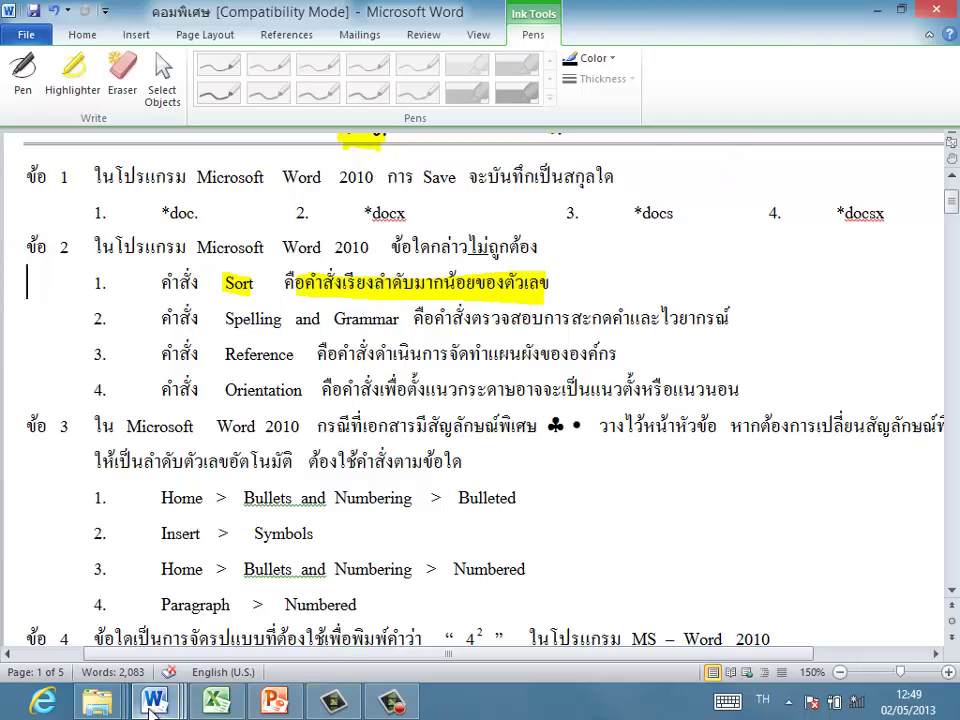
click(393, 620)
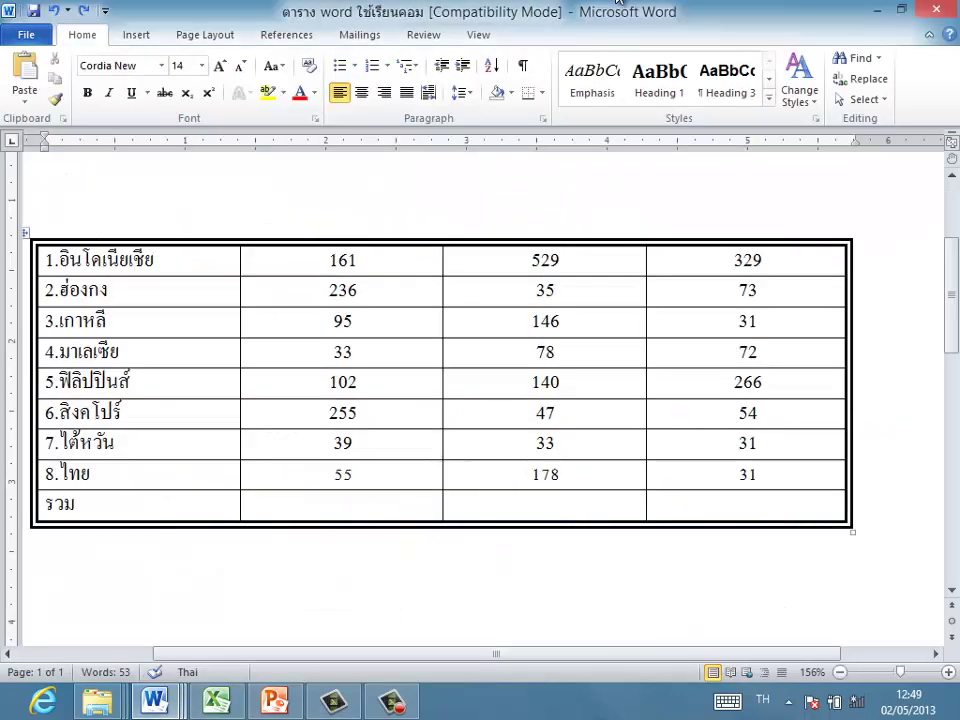
click(532, 320)
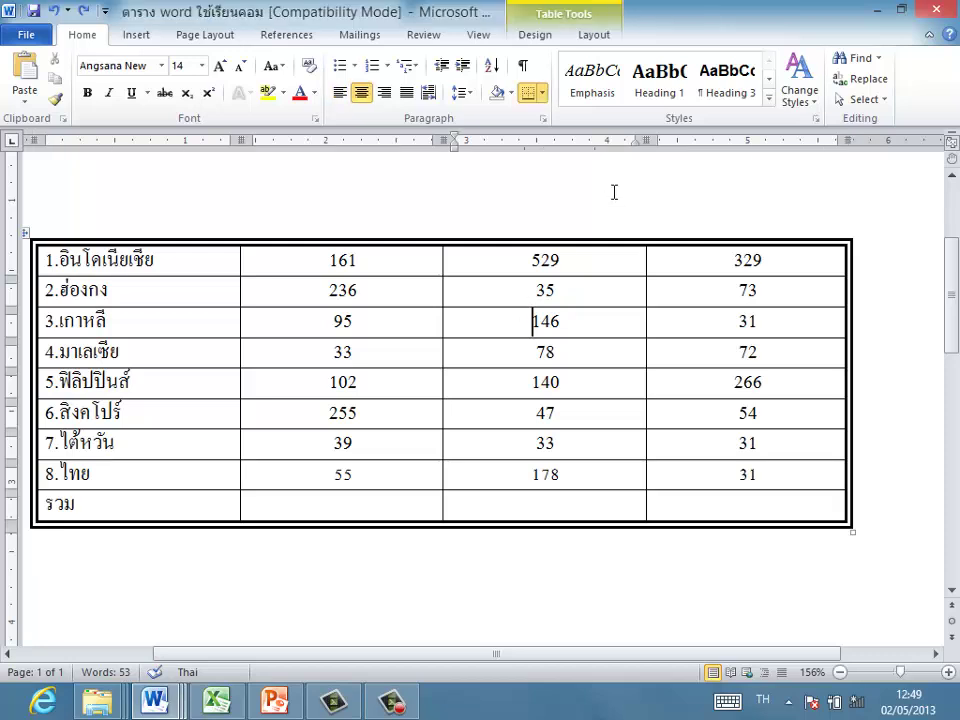
click(590, 36)
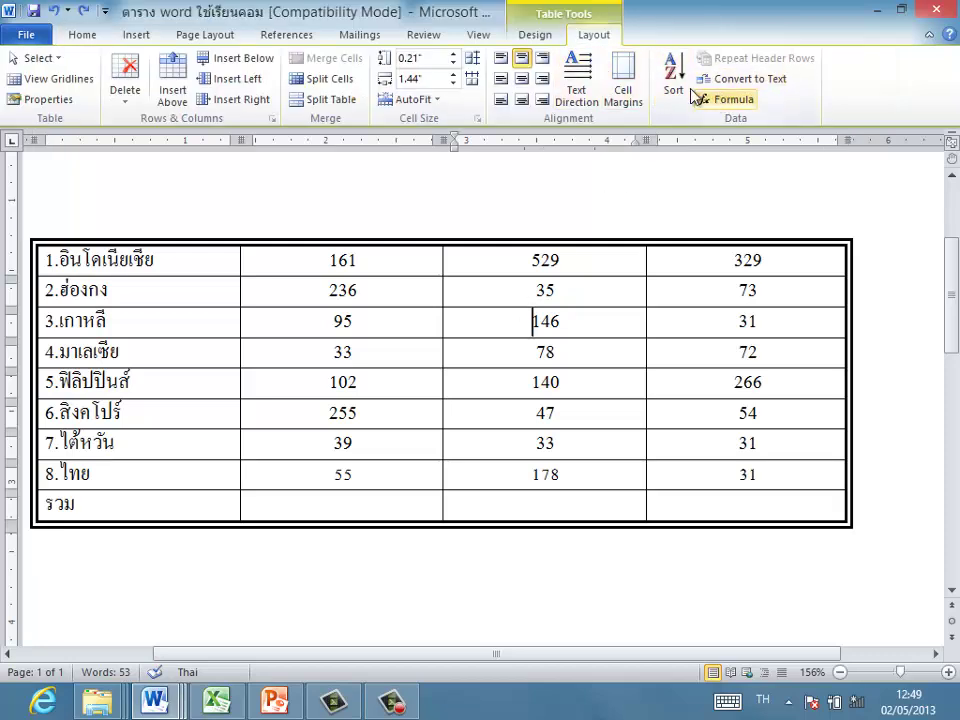
click(686, 90)
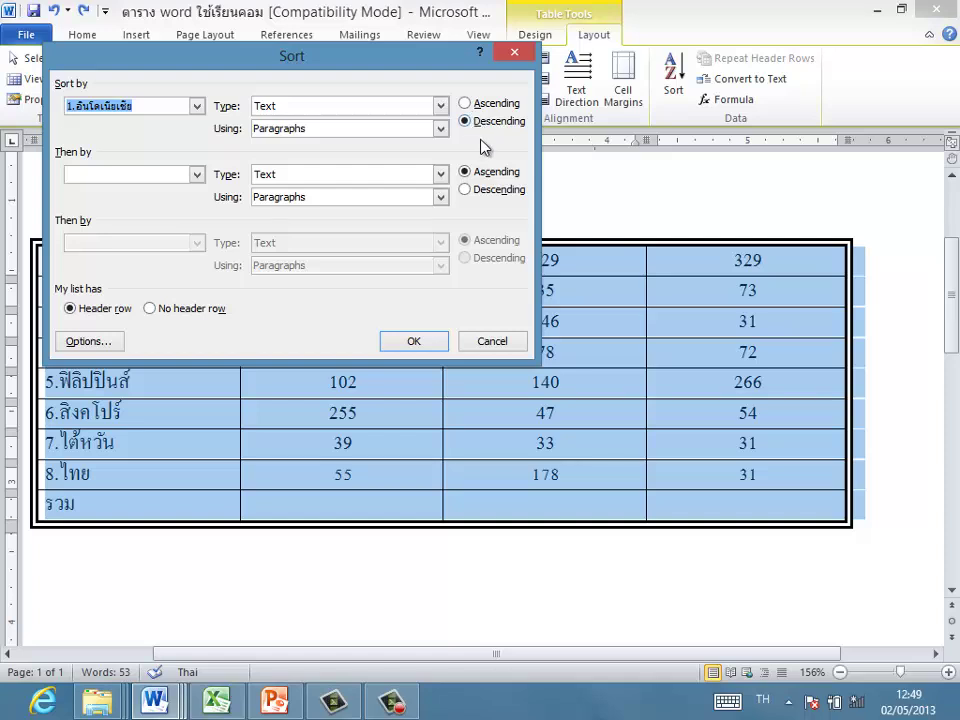
click(514, 52)
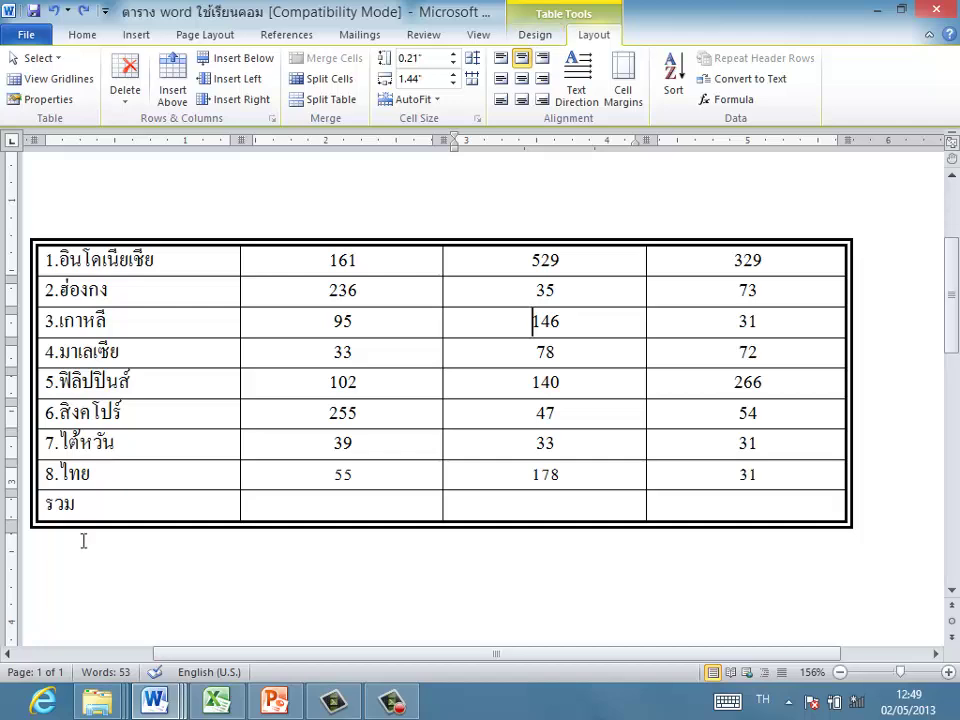
Return to the คอมพิเศษ document and run the Spelling & Grammar check, closing it without making corrections.
click(176, 712)
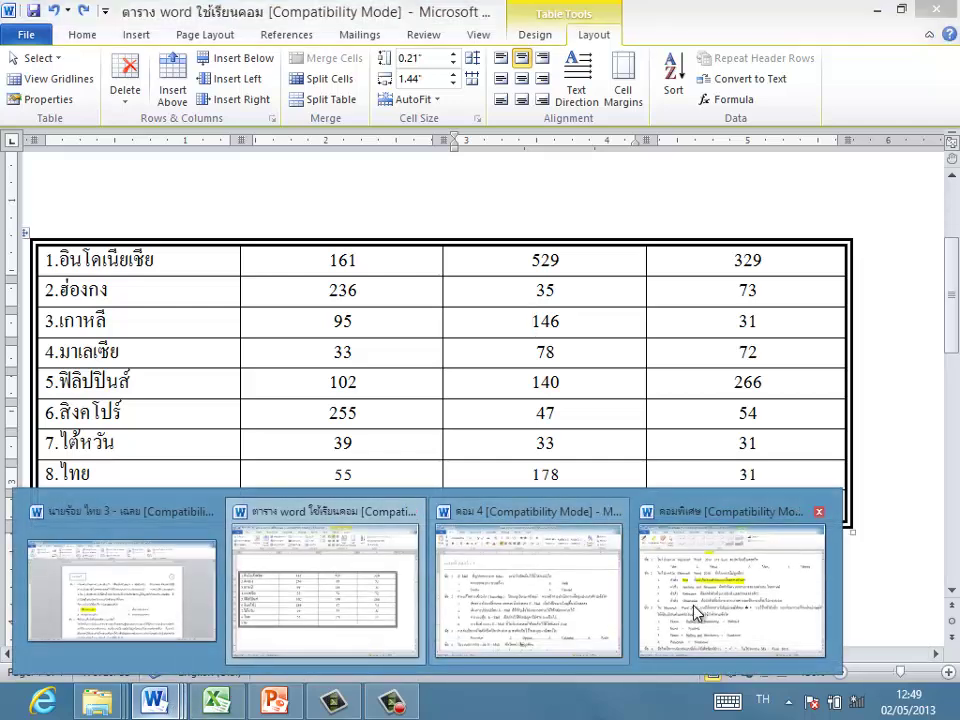
click(724, 610)
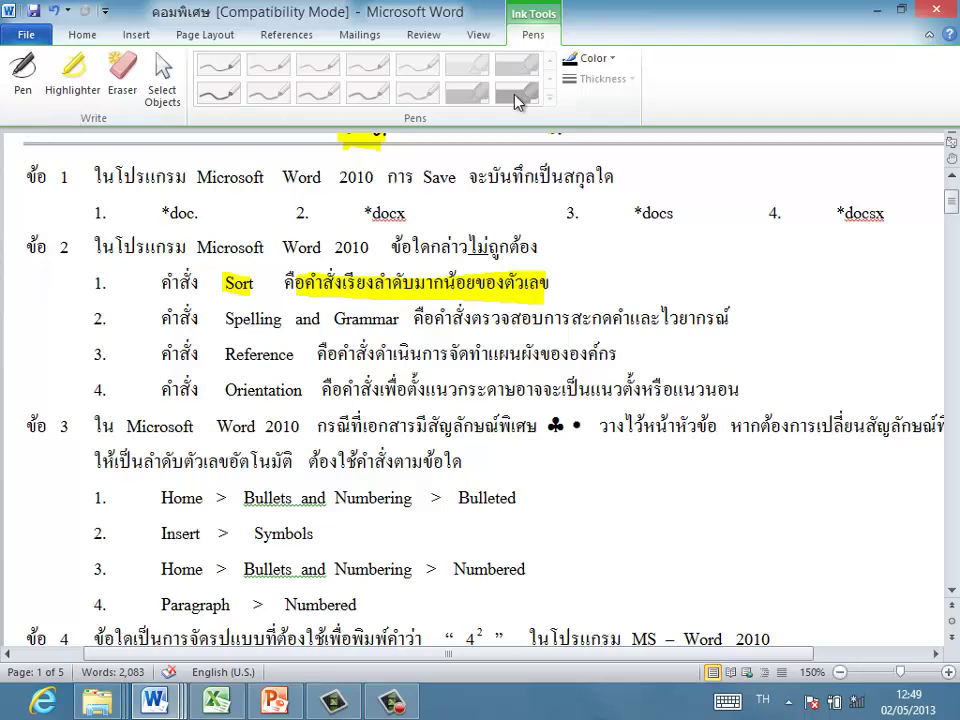
click(423, 36)
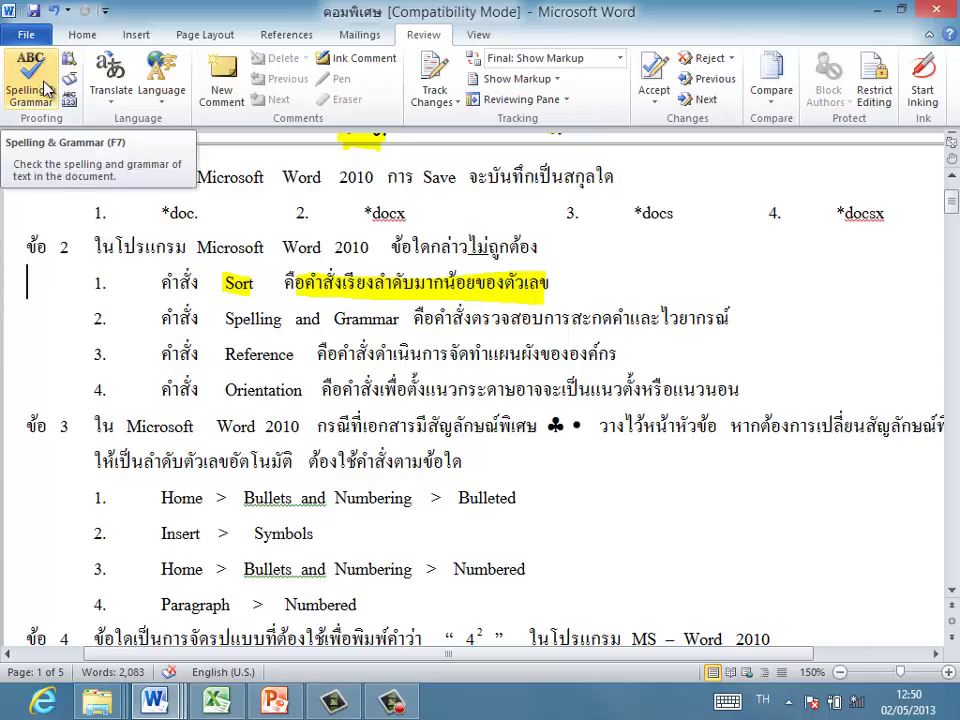
click(45, 88)
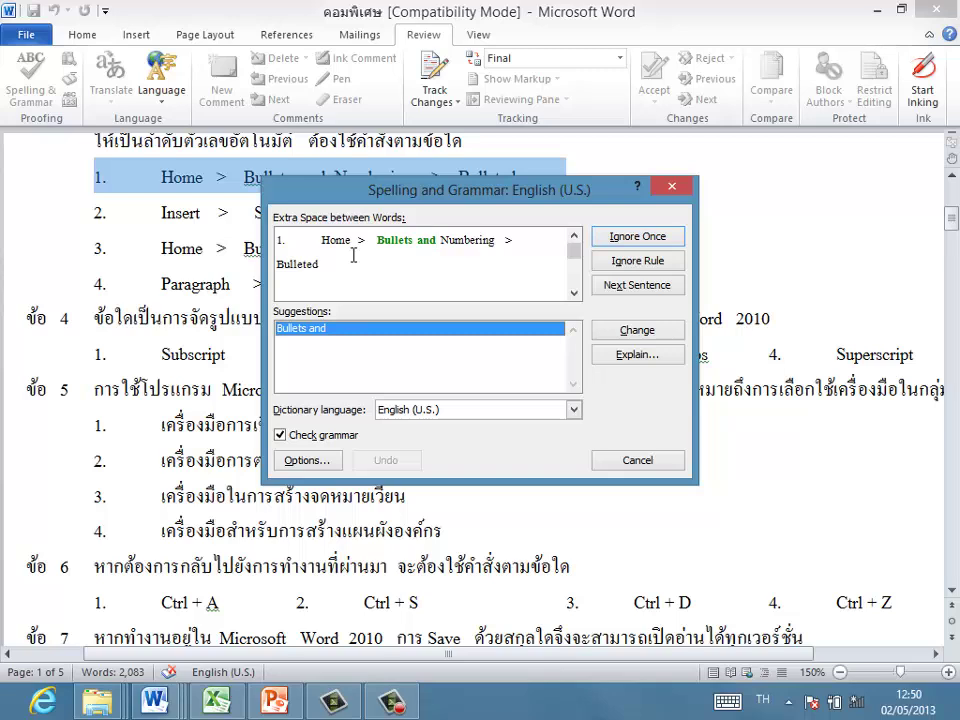
click(672, 187)
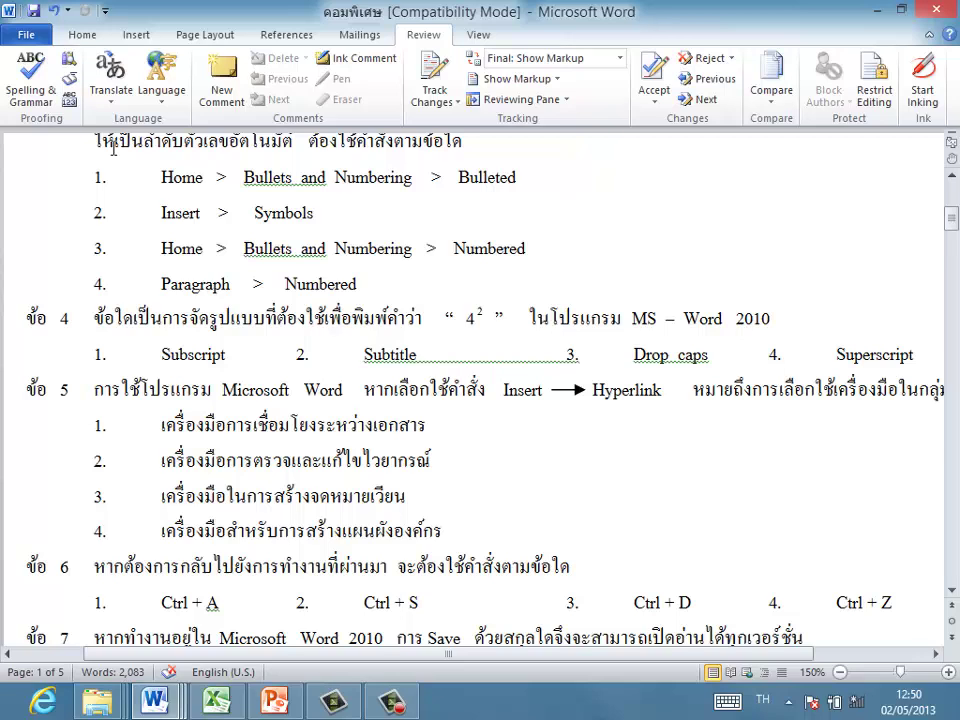
Look through the following exam questions in the คอมพิเศษ document as far as question 11.
scroll(150, 213, down, 3)
scroll(150, 213, down, 15)
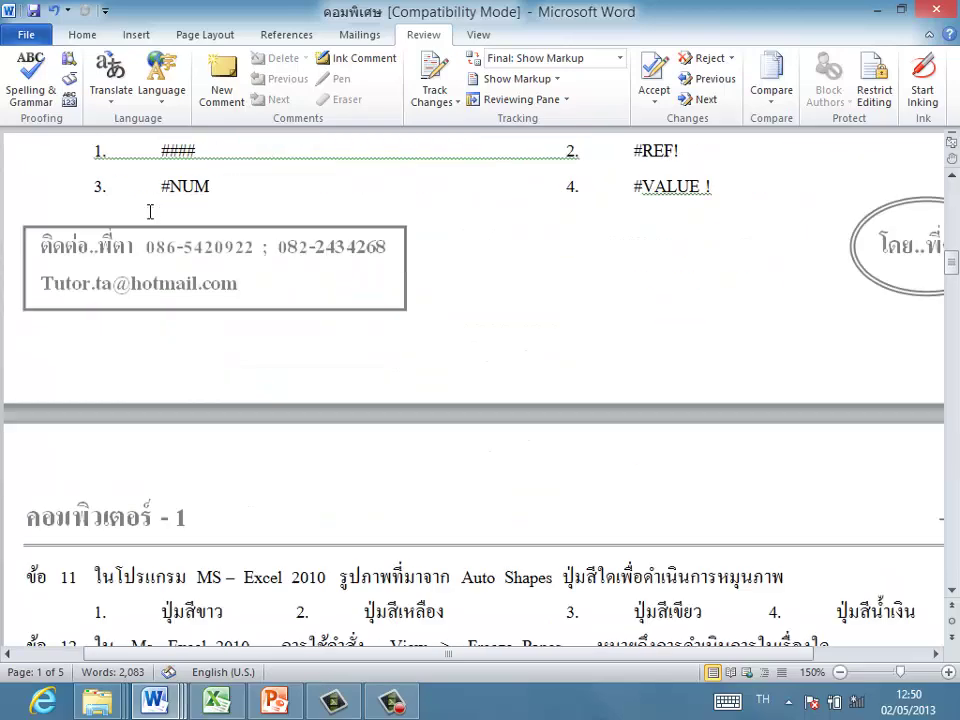